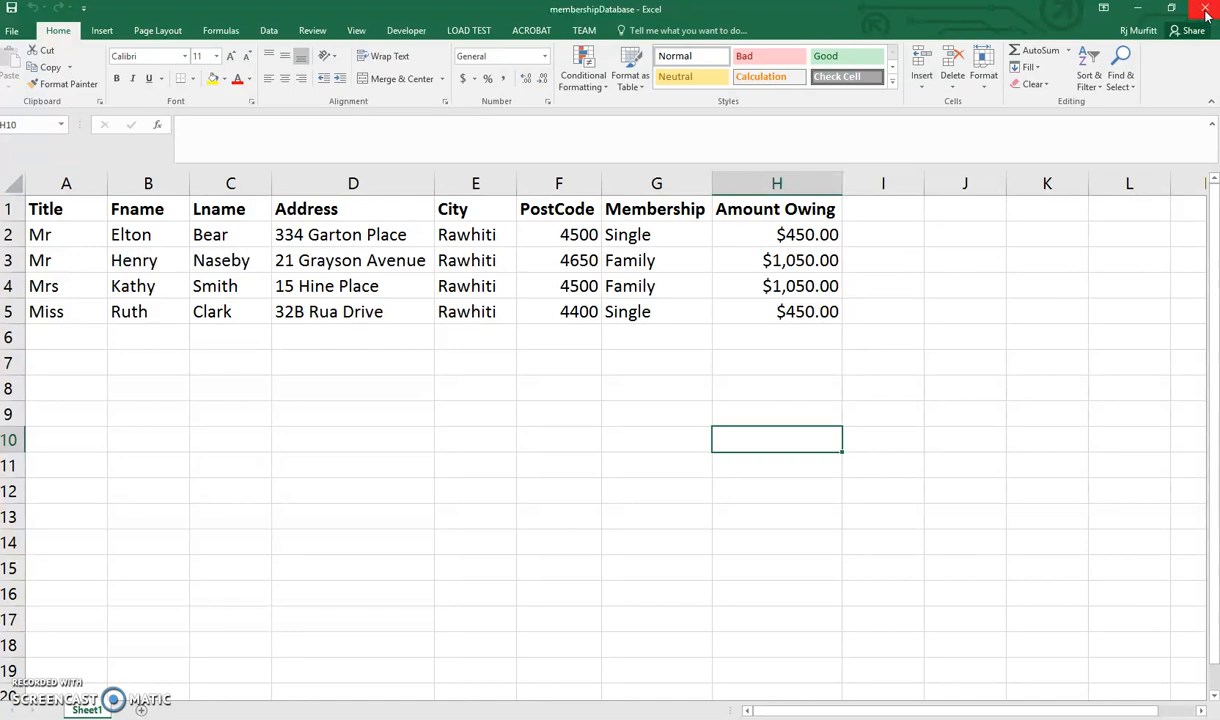
Close the membershipDatabase workbook and place the cursor on the blank line below the date in the Word letter.
left_click(1206, 14)
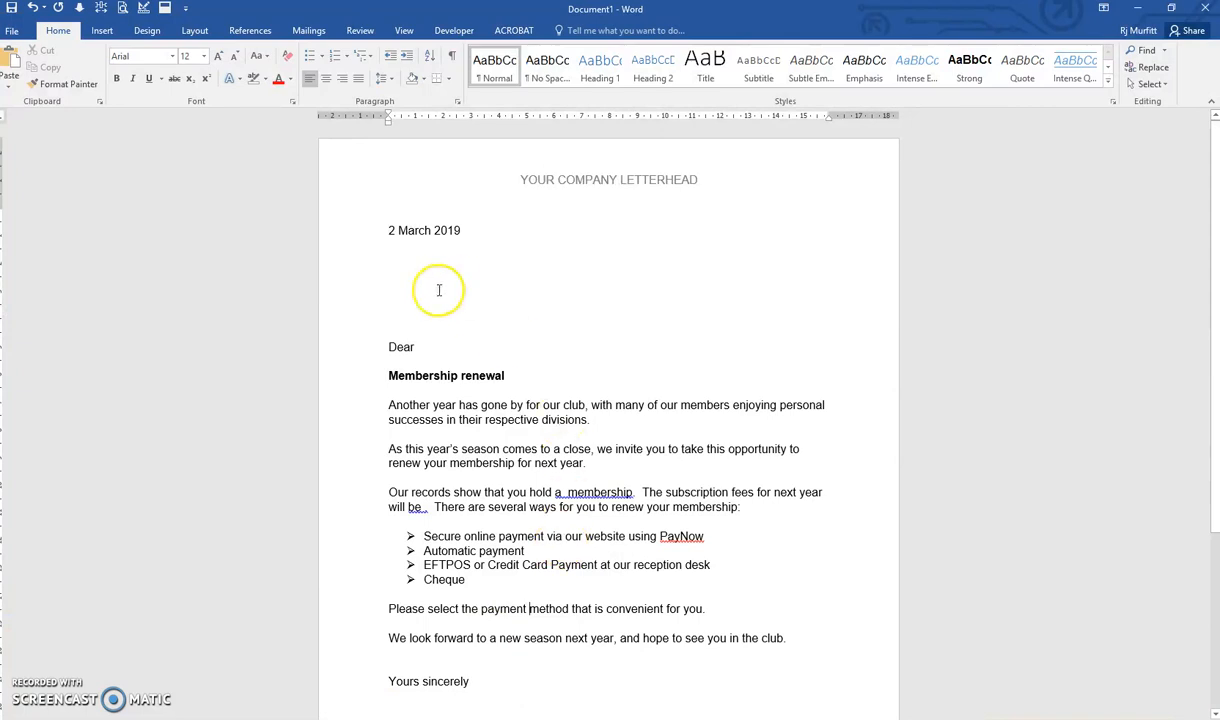
left_click(395, 264)
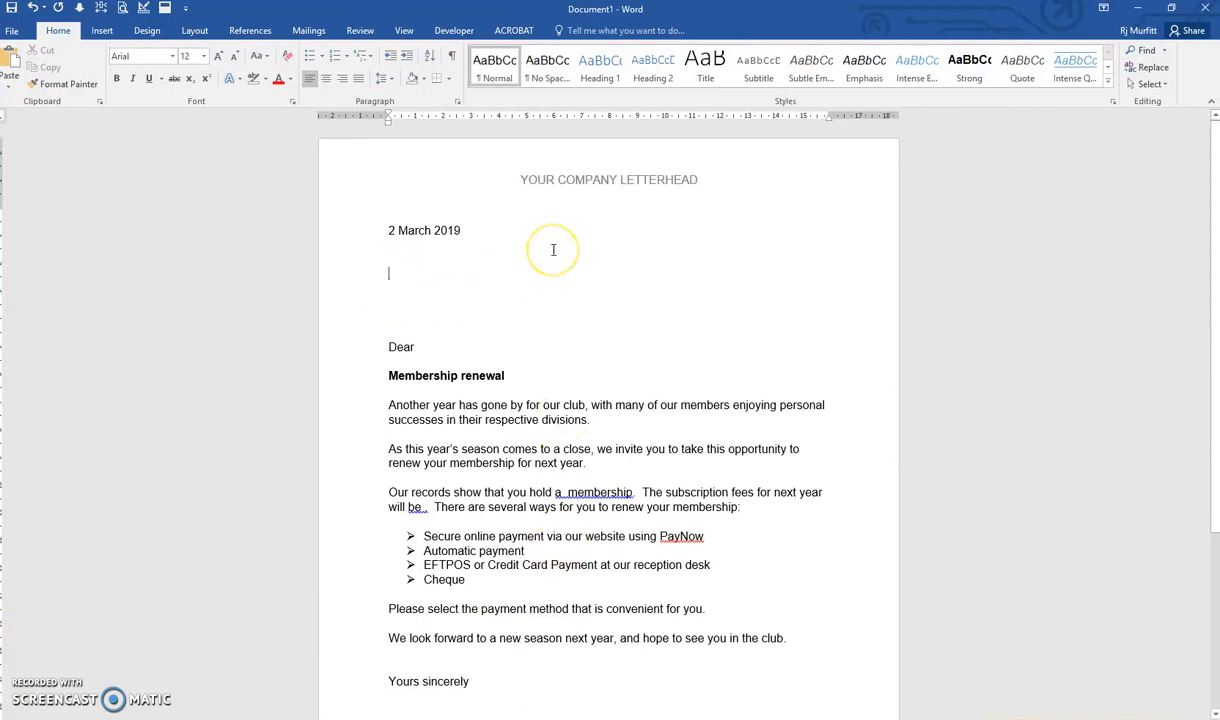
scroll(553, 250, "down", 4)
scroll(553, 250, "up", 4)
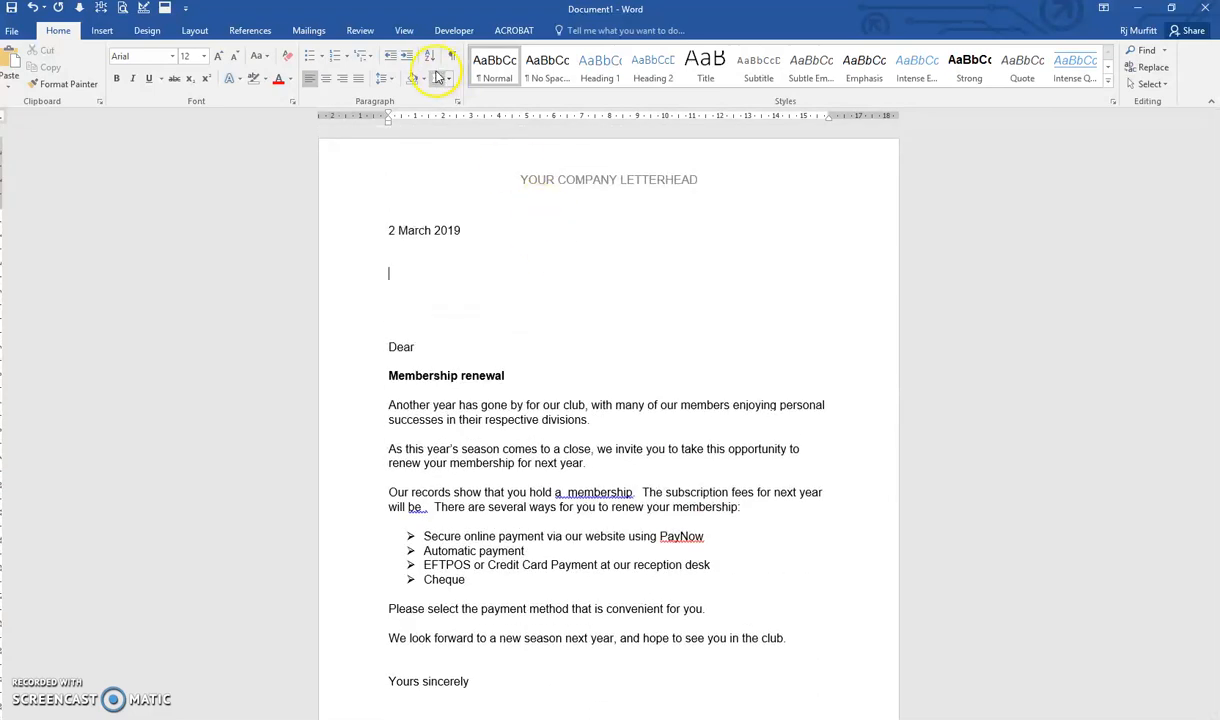
Select the existing membershipDatabase workbook on the Desktop as the mail merge recipient list, using Sheet1$ with column headers.
left_click(308, 30)
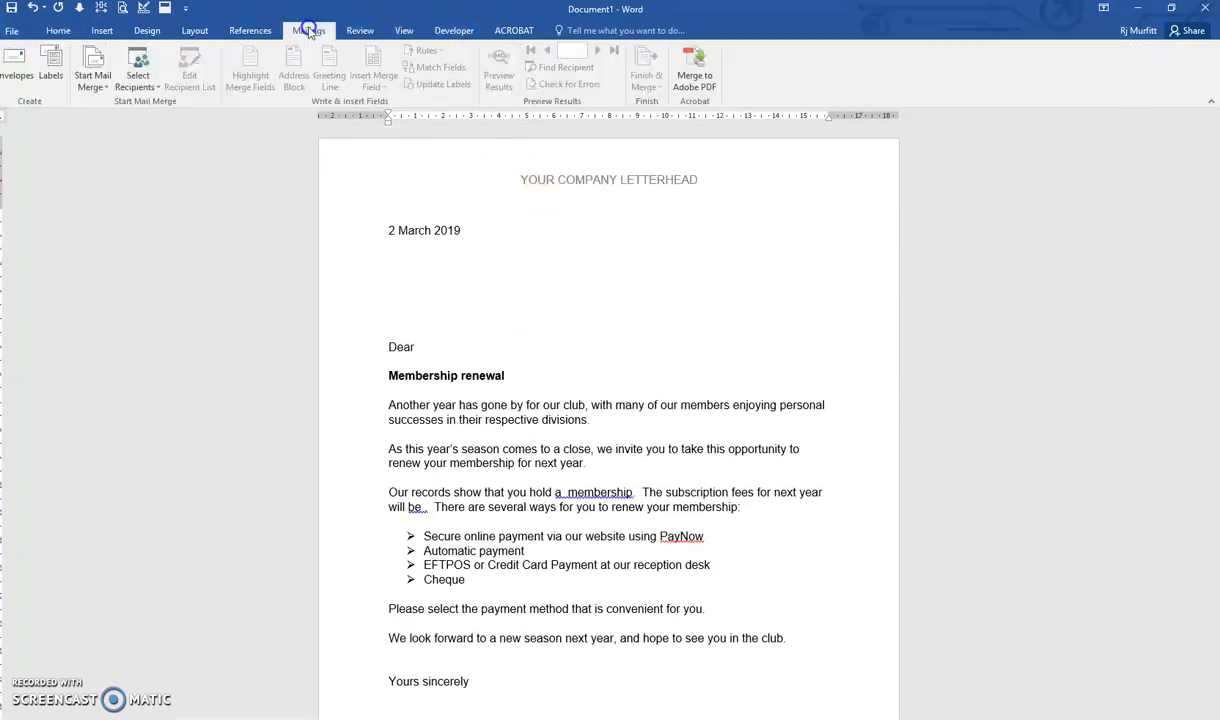
left_click(146, 88)
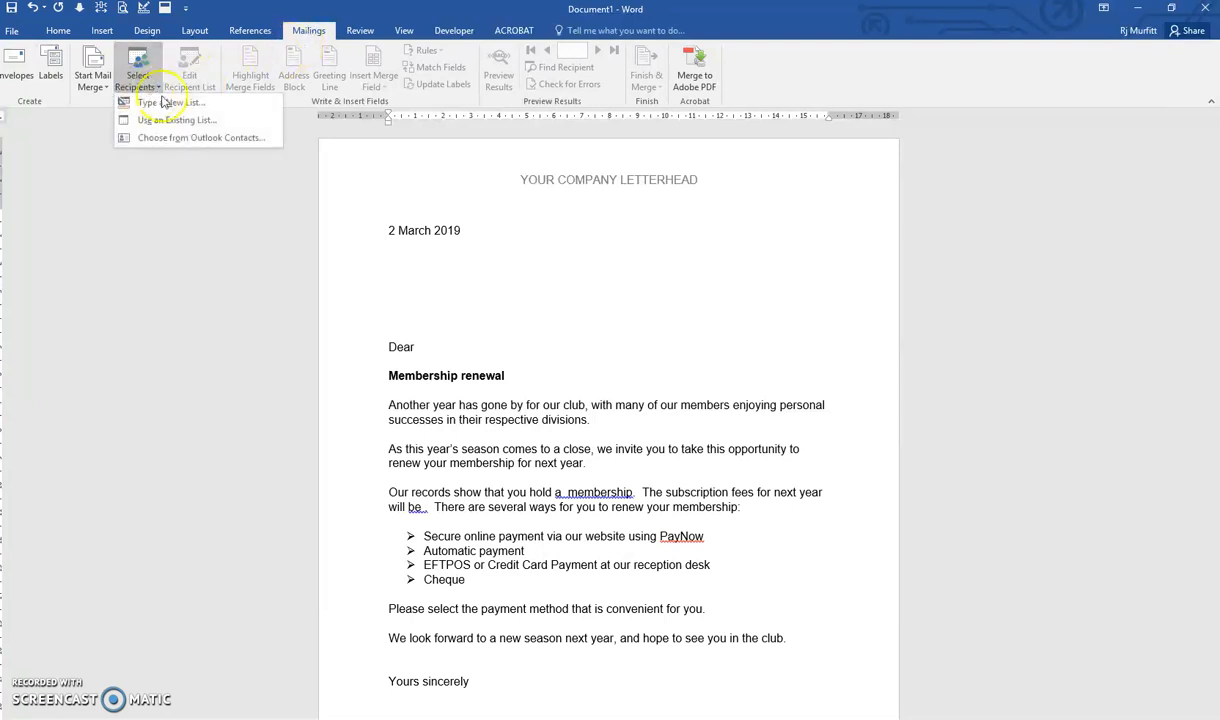
left_click(177, 120)
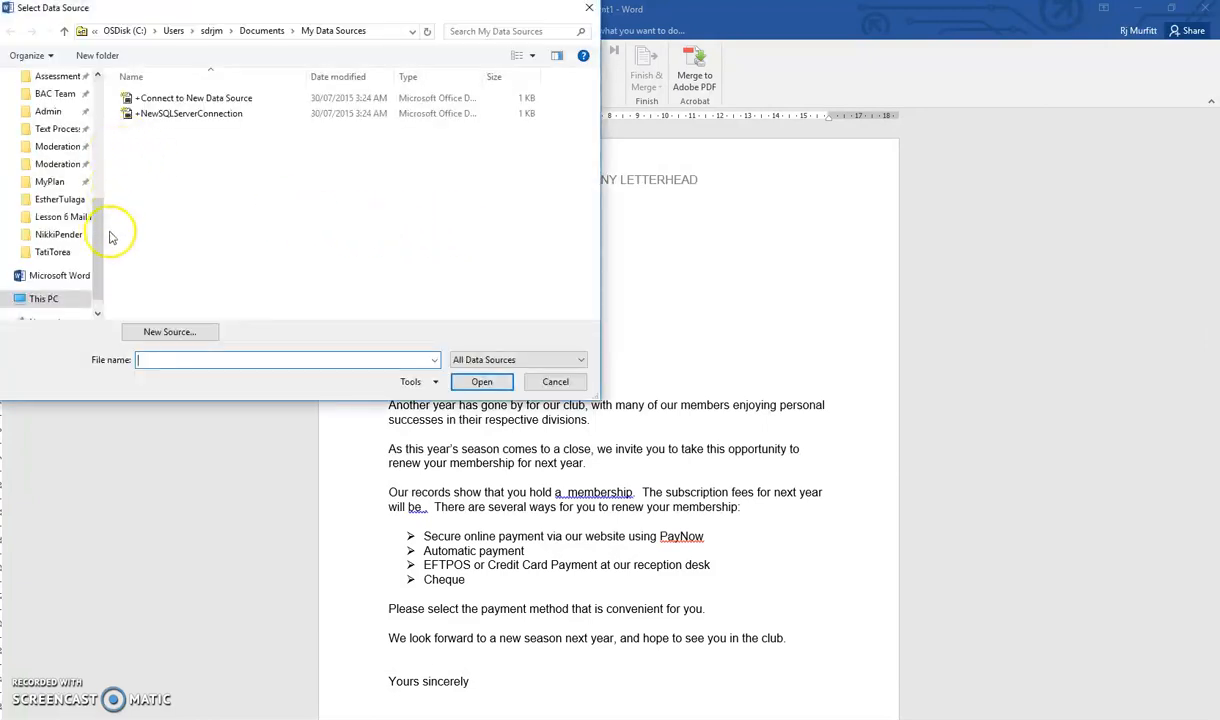
left_click(50, 105)
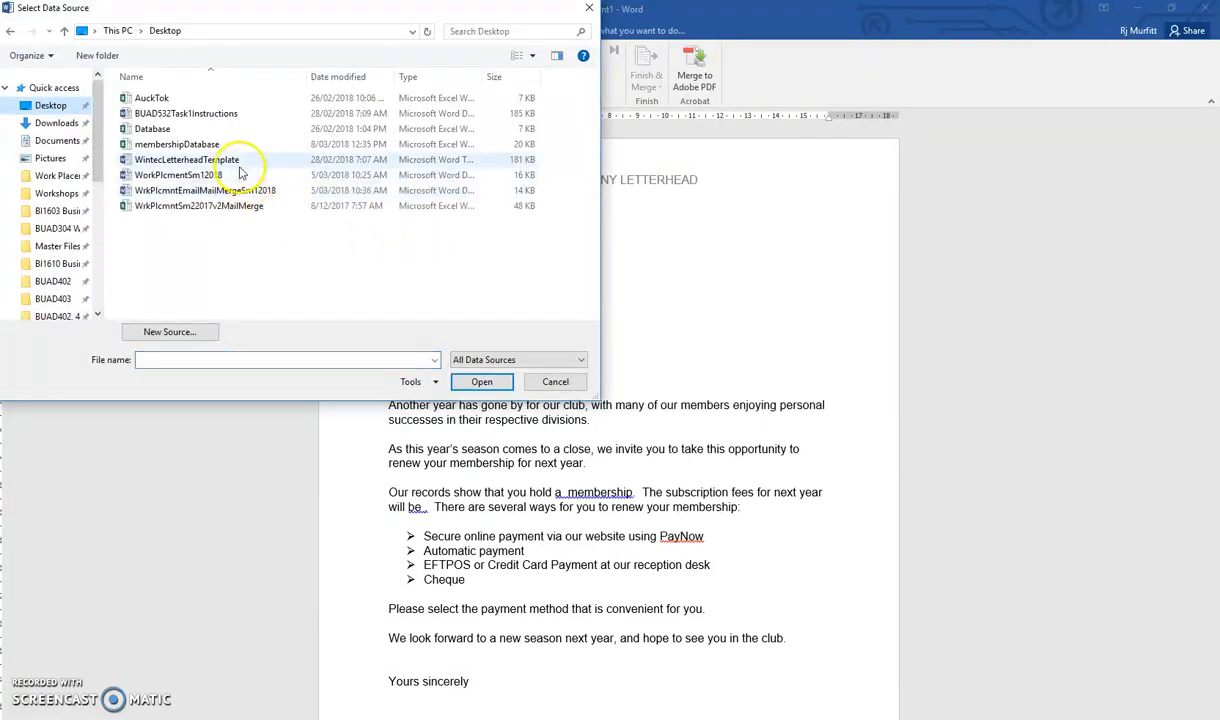
double_click(166, 144)
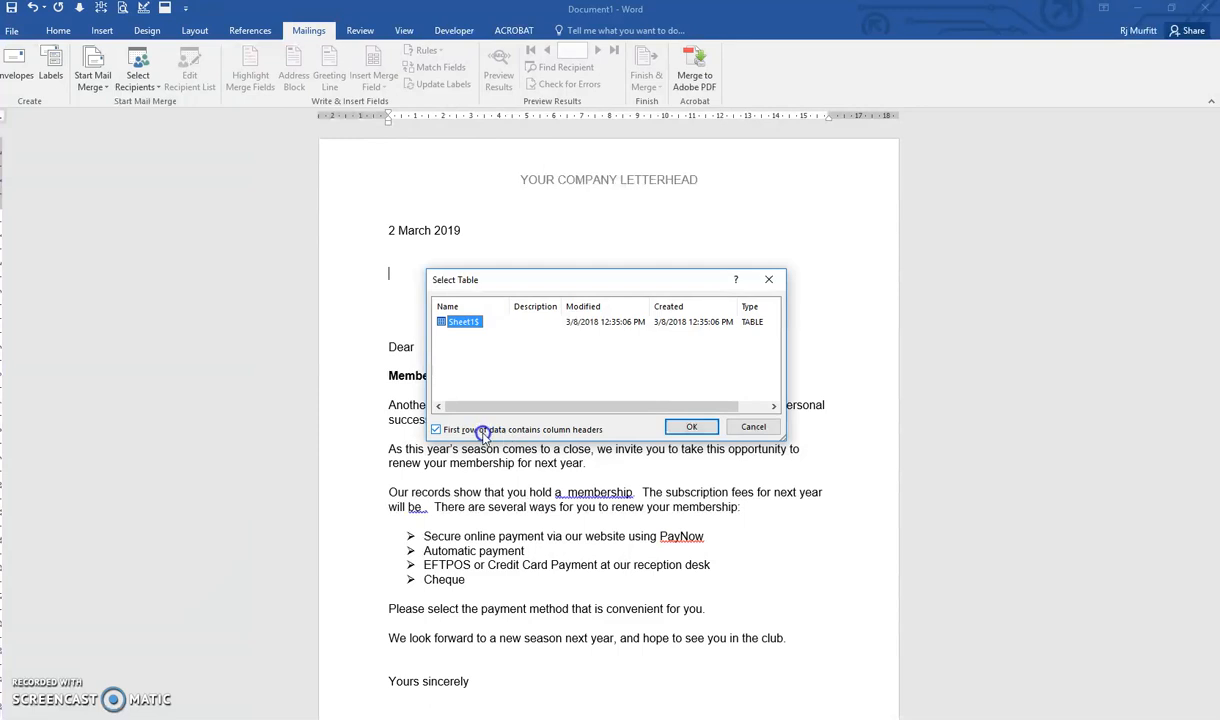
left_click(692, 427)
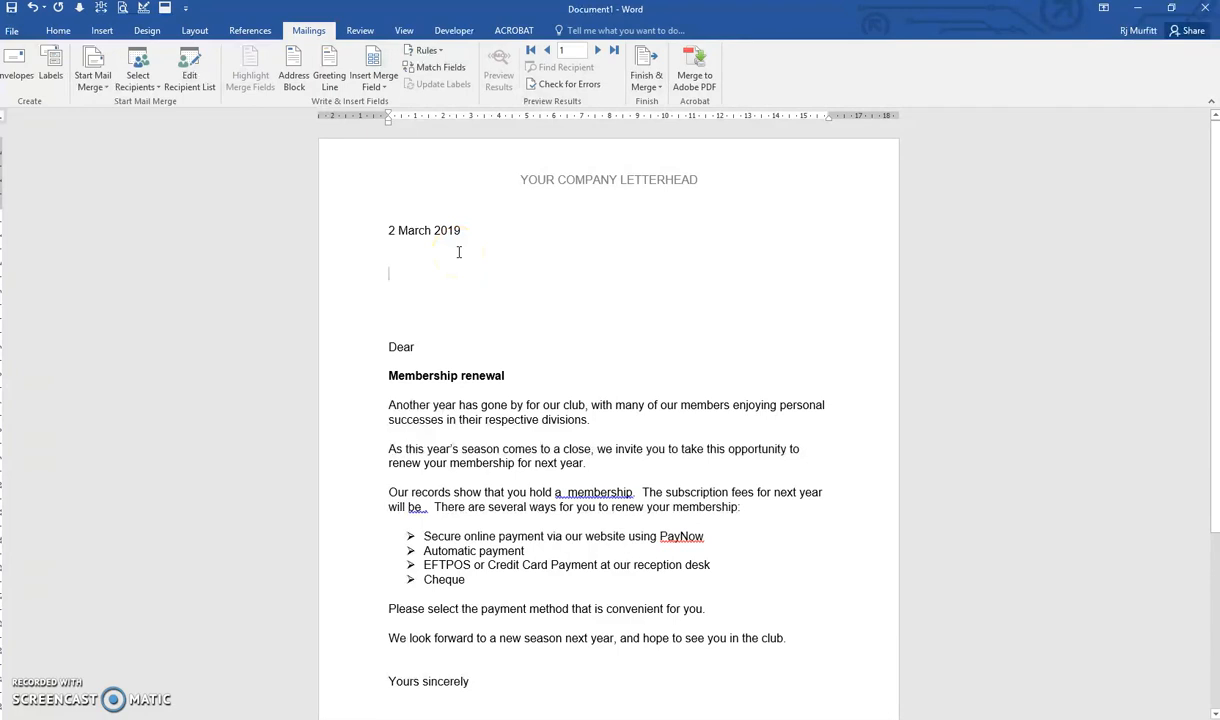
Insert the Title, Fname and Lname merge fields on the first address line, separated by spaces.
left_click(386, 87)
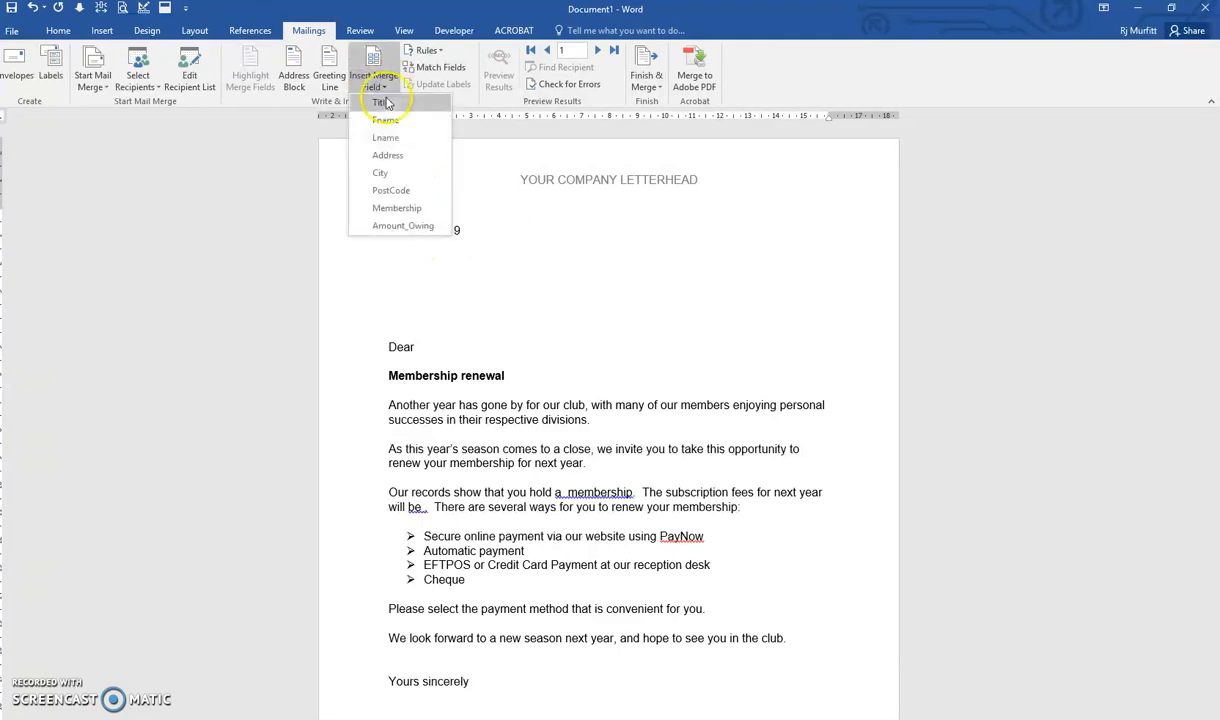
left_click(386, 103)
left_click(378, 82)
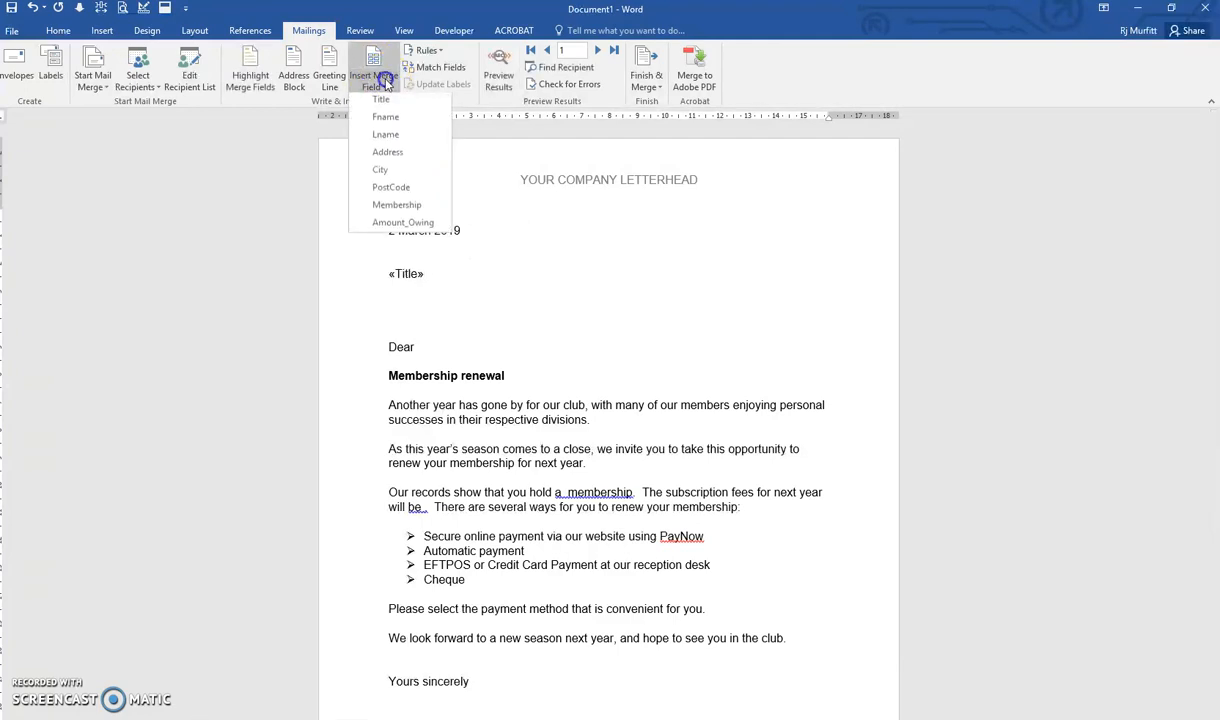
left_click(395, 117)
left_click(380, 82)
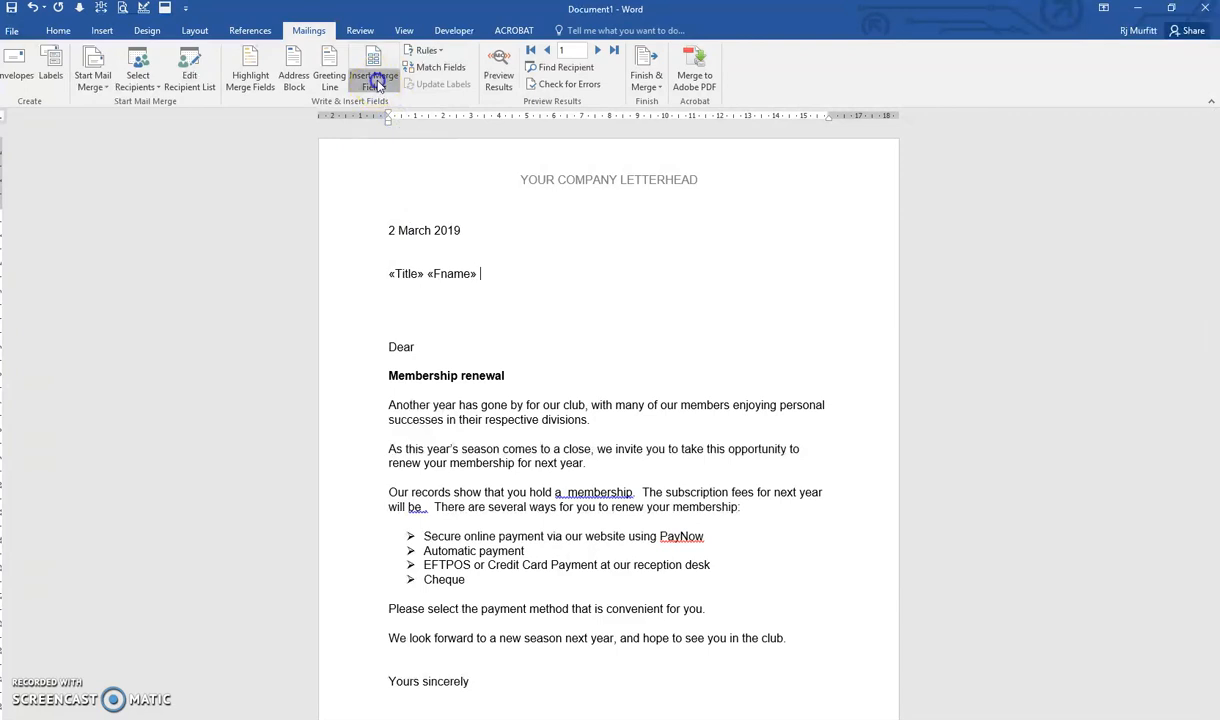
left_click(405, 140)
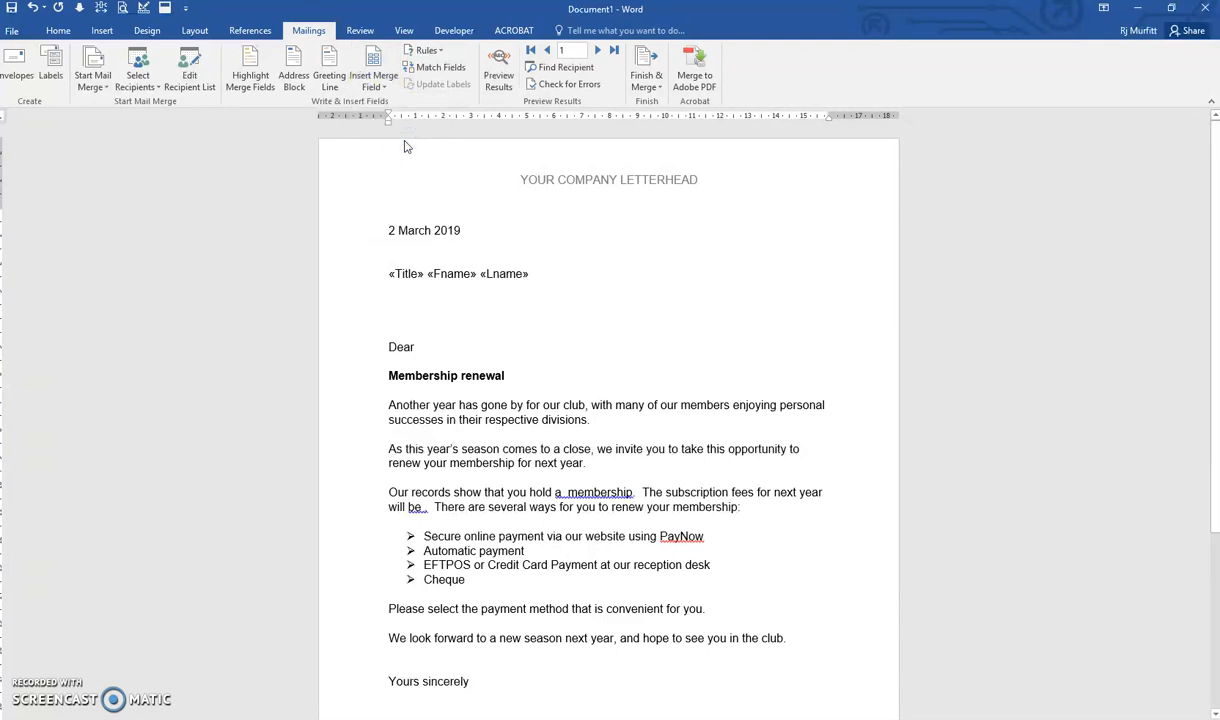
Add the Address merge field on the next line, then City and PostCode merge fields on the line below.
left_click(380, 82)
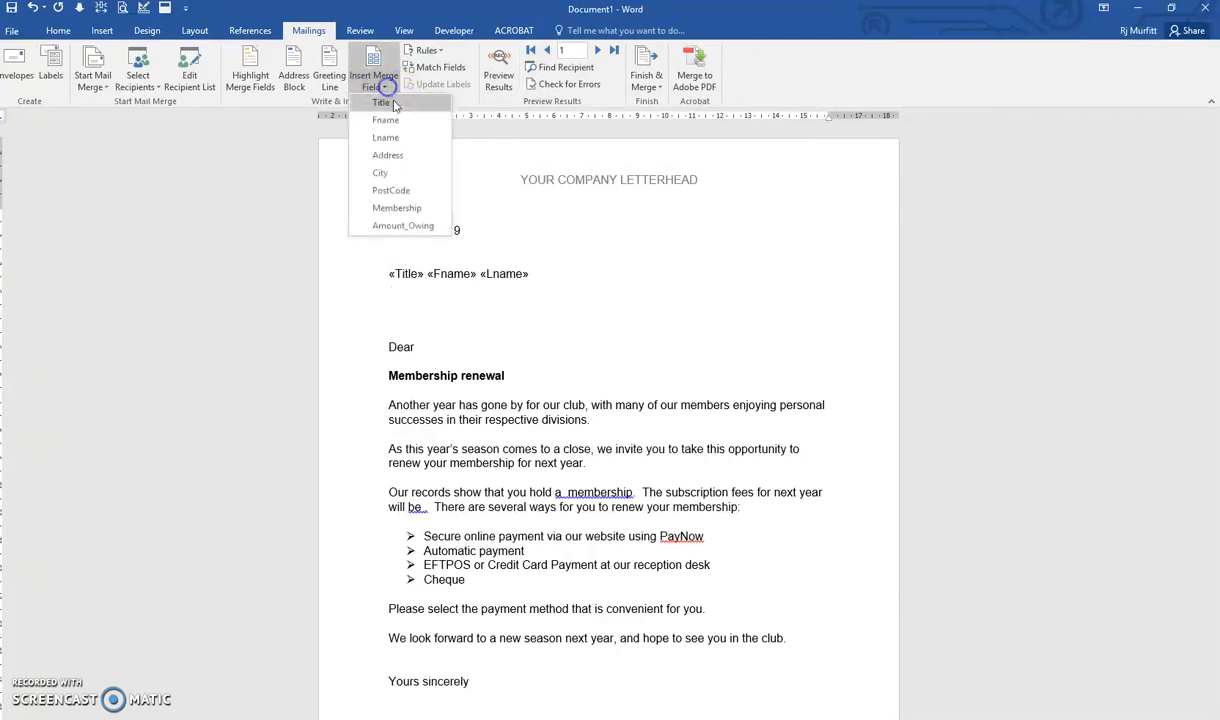
left_click(390, 154)
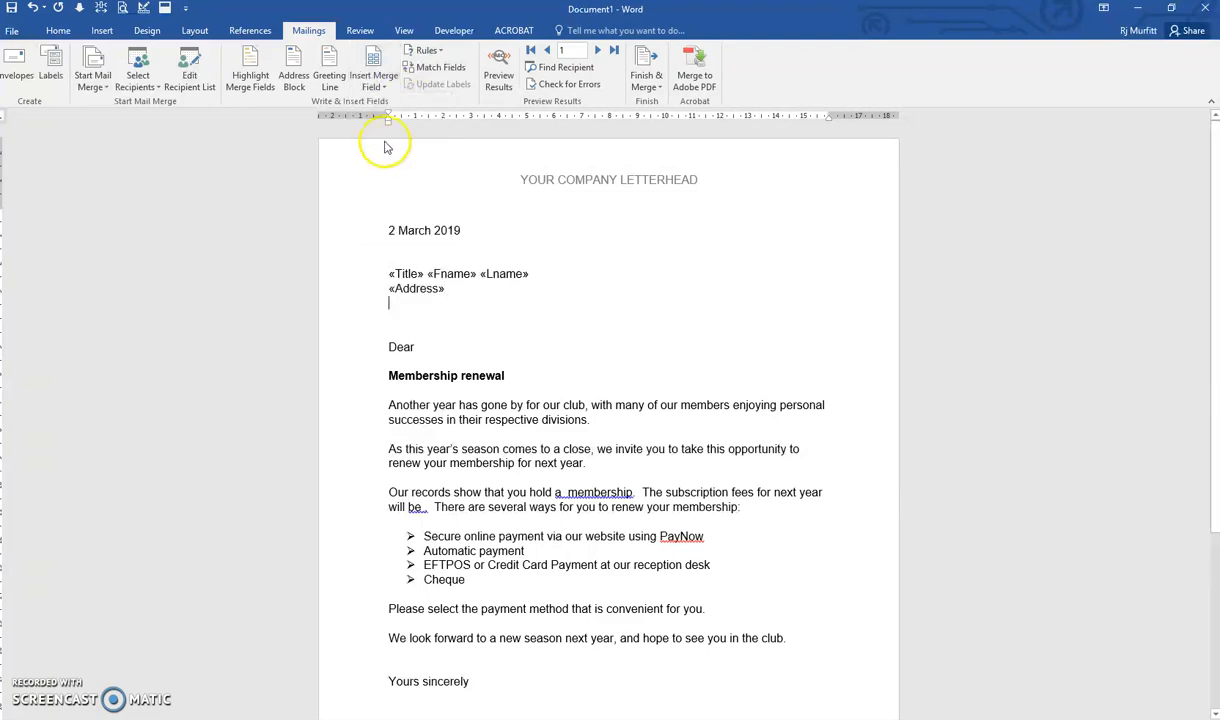
left_click(376, 82)
left_click(386, 170)
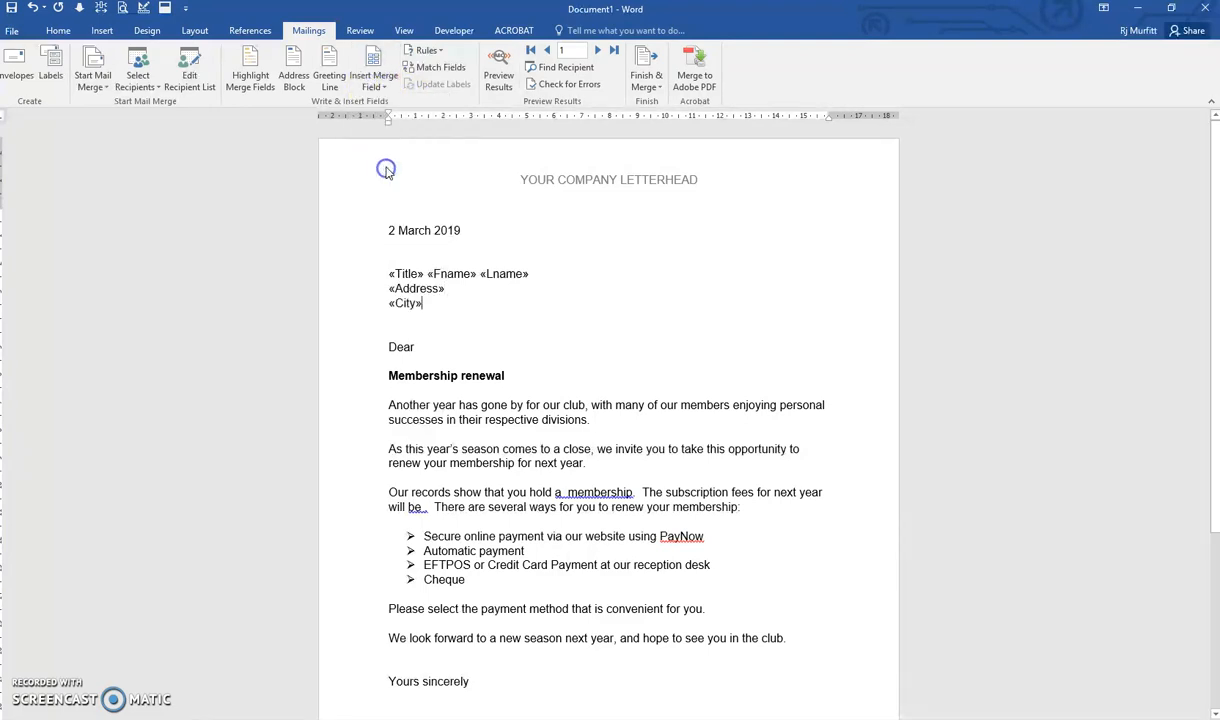
left_click(383, 94)
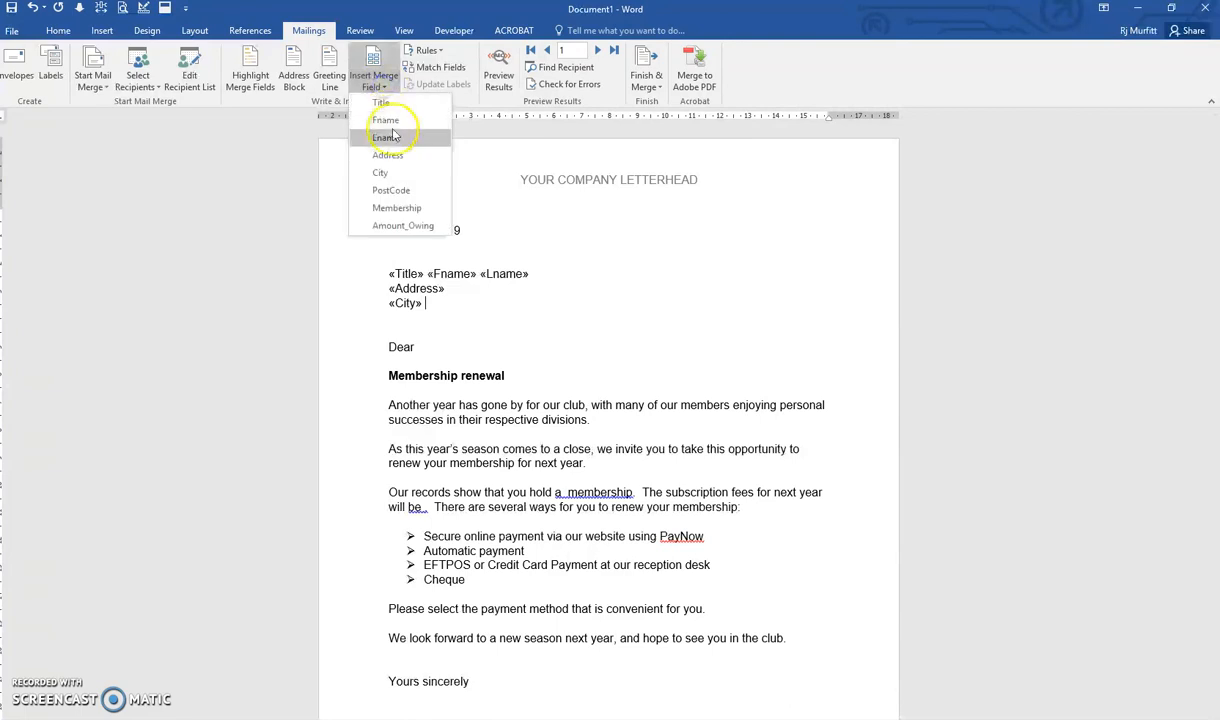
left_click(395, 190)
Insert the Fname merge field after "Dear" in the salutation.
left_click(415, 346)
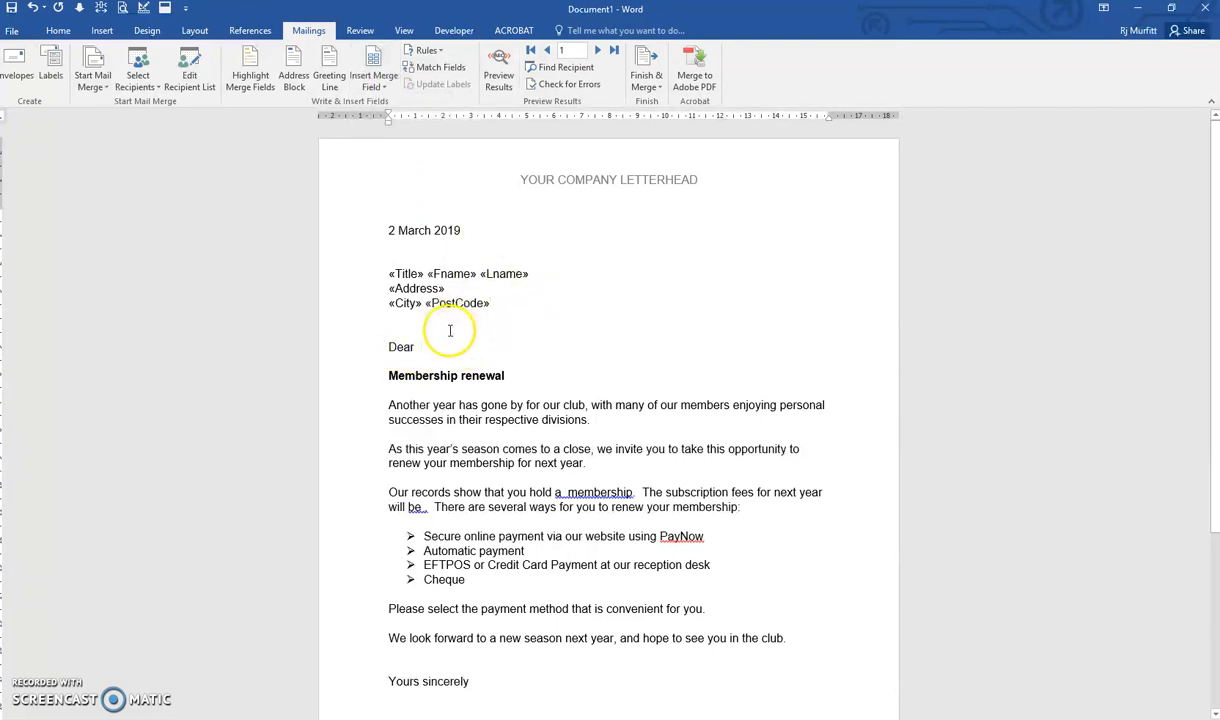
left_click(384, 91)
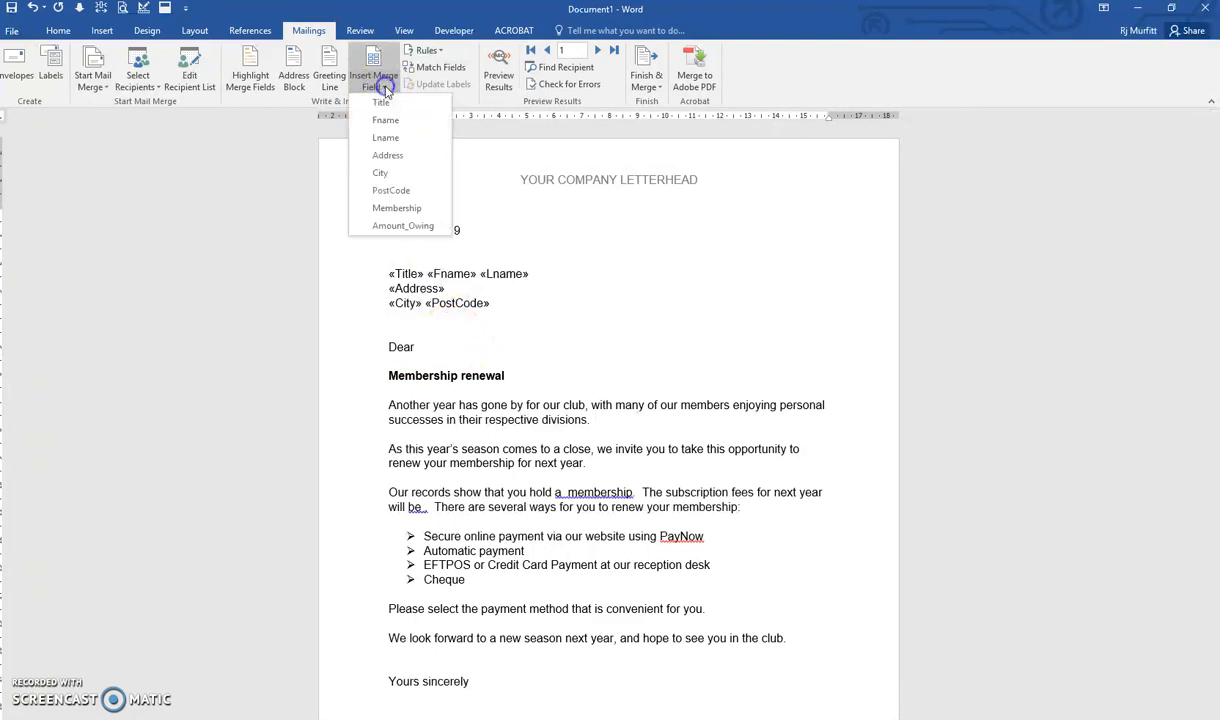
left_click(390, 122)
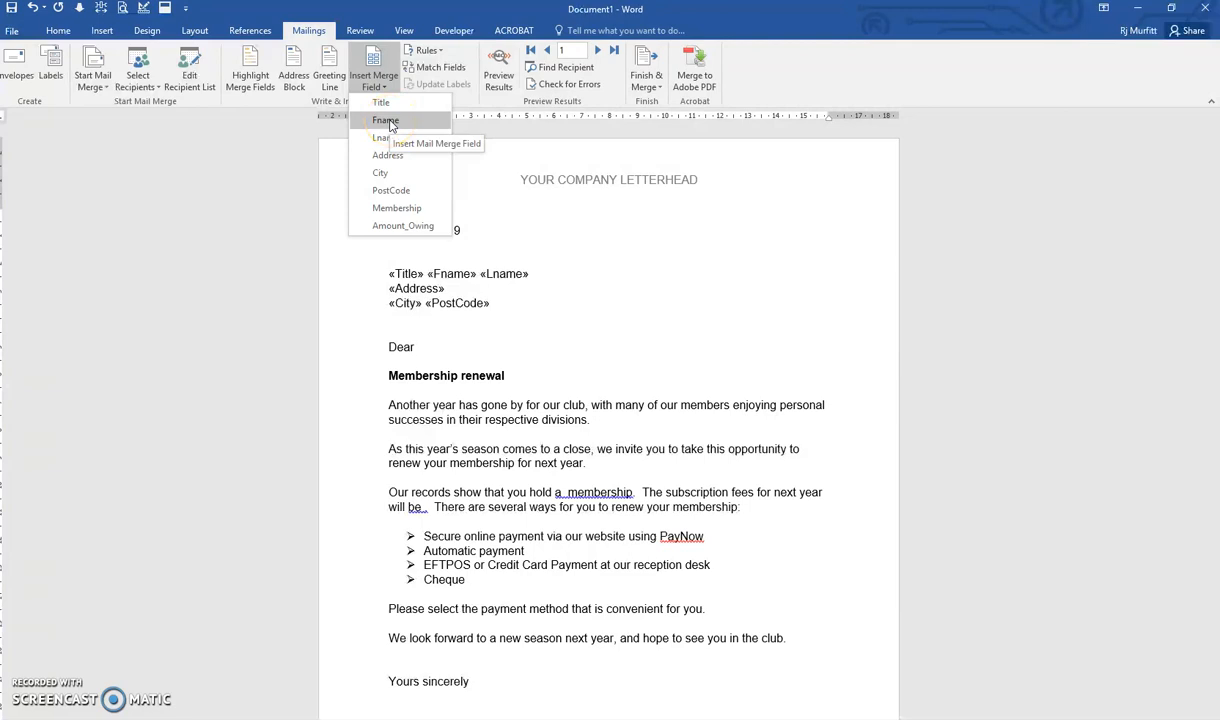
left_click(388, 122)
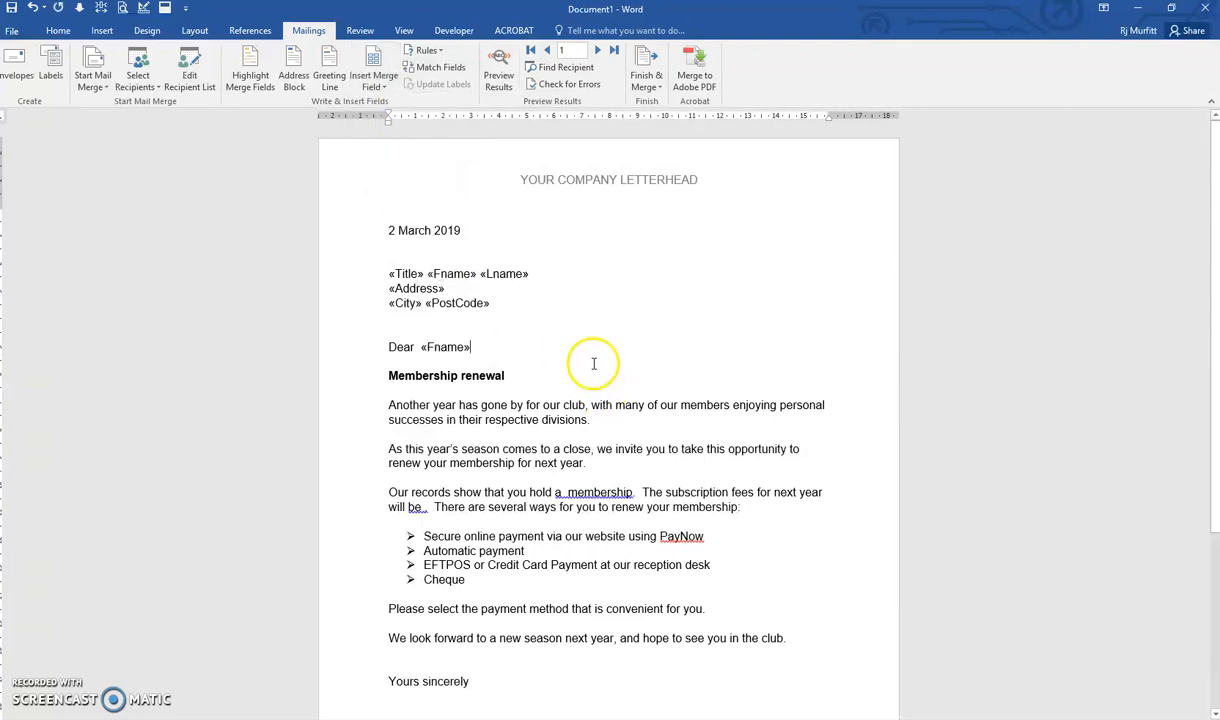
Insert the Membership merge field before "membership" and the Amount_Owing merge field after "will be" in the fees paragraph.
scroll(567, 360, "down", 4)
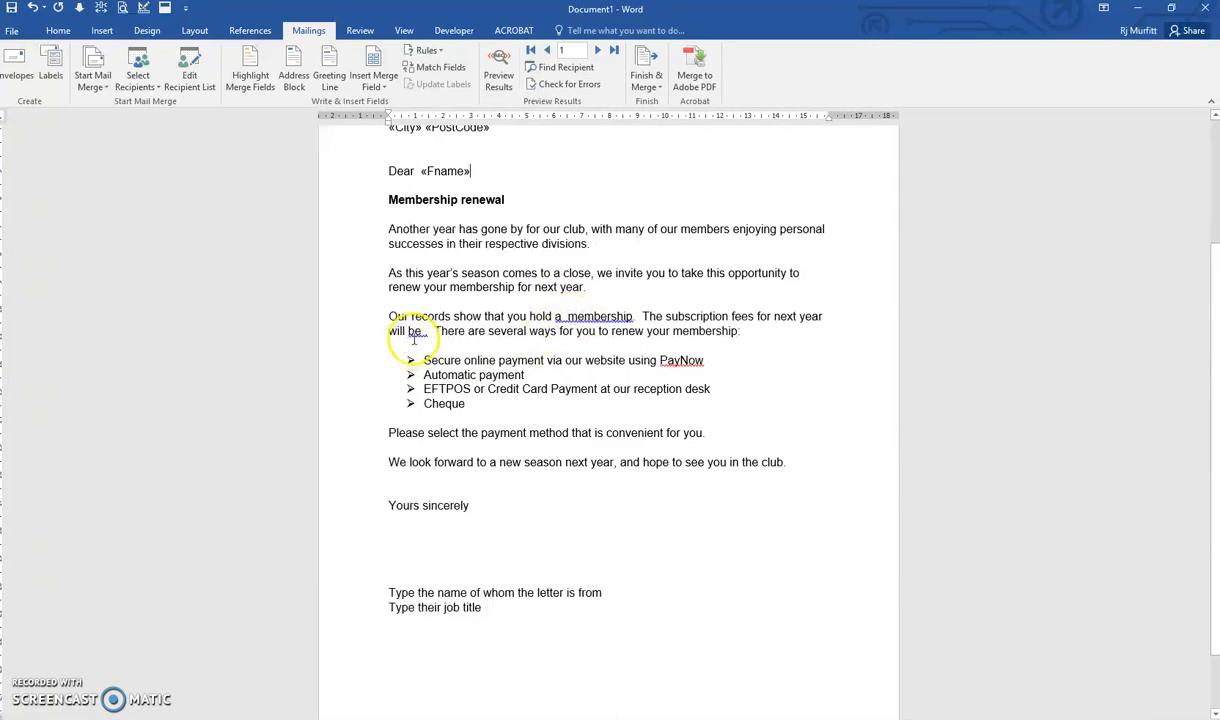
left_click(564, 316)
left_click(374, 87)
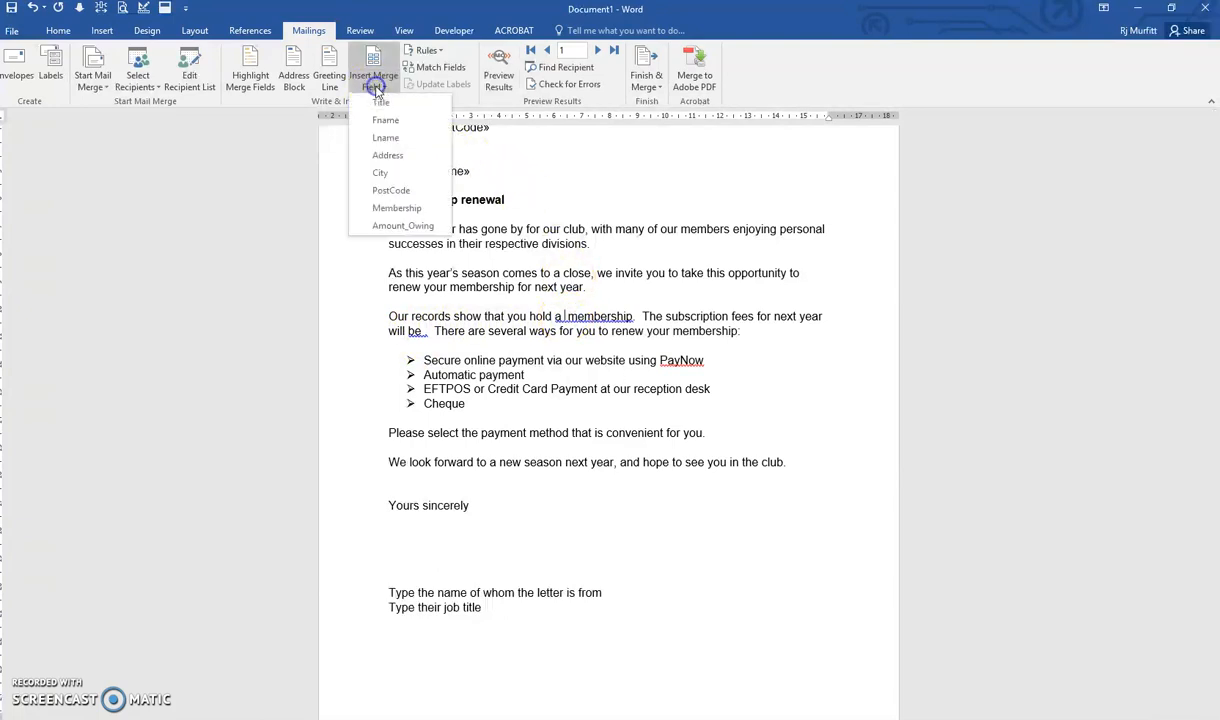
left_click(392, 208)
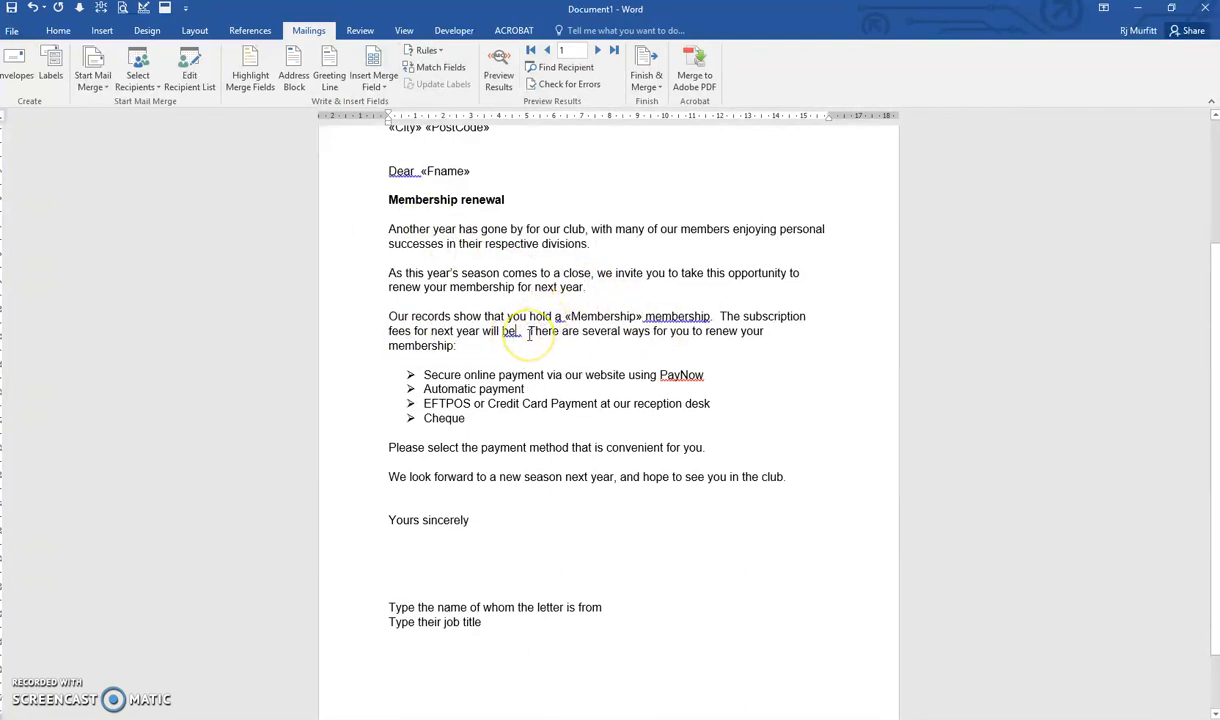
left_click(373, 82)
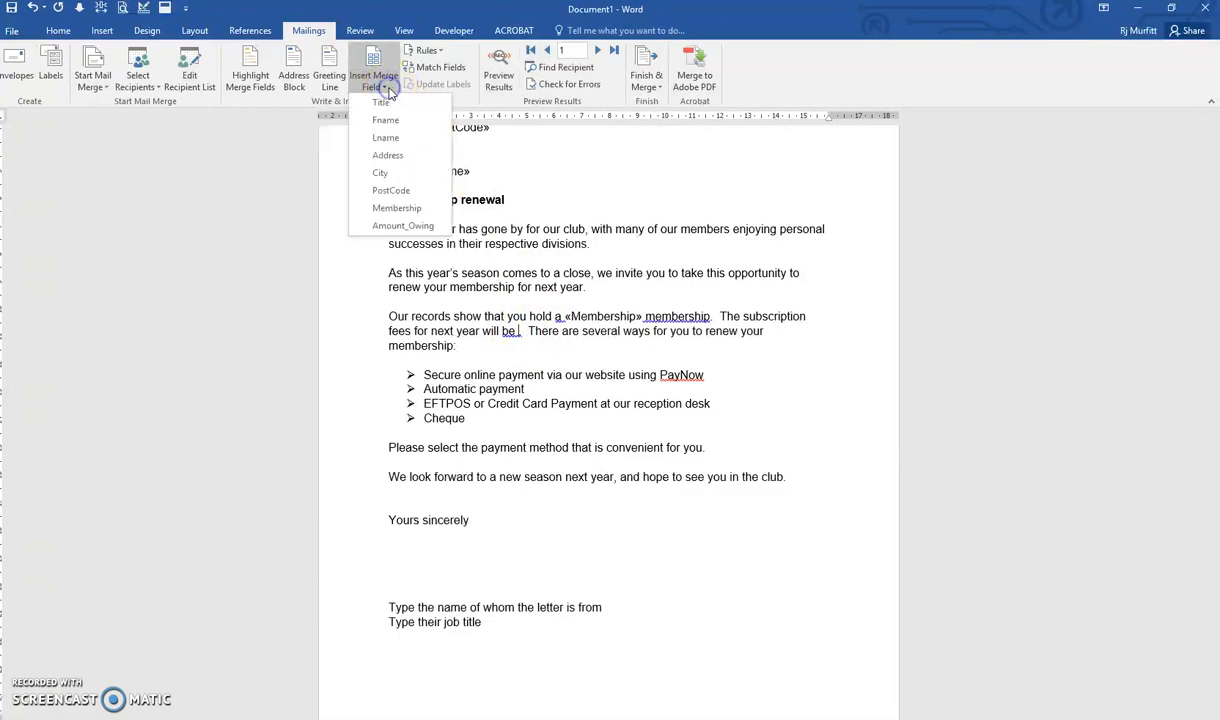
left_click(402, 225)
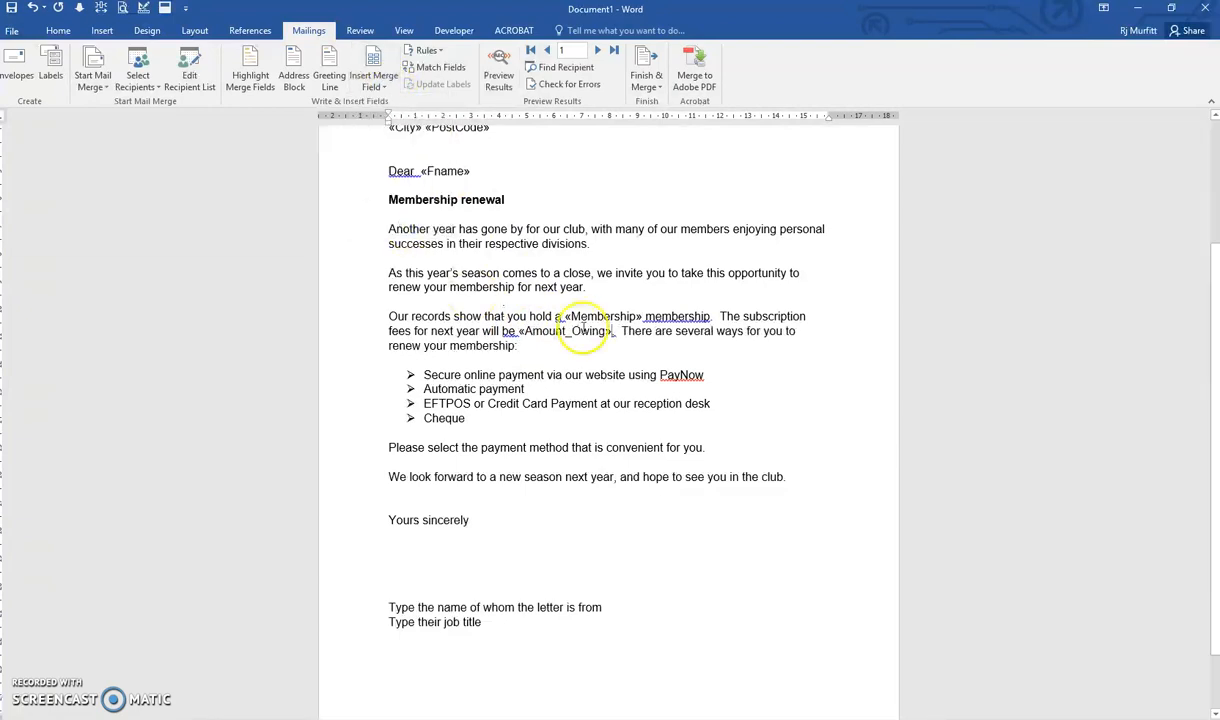
Preview the merged results and remove the extra space between "Dear" and the first name.
scroll(722, 294, "up", 3)
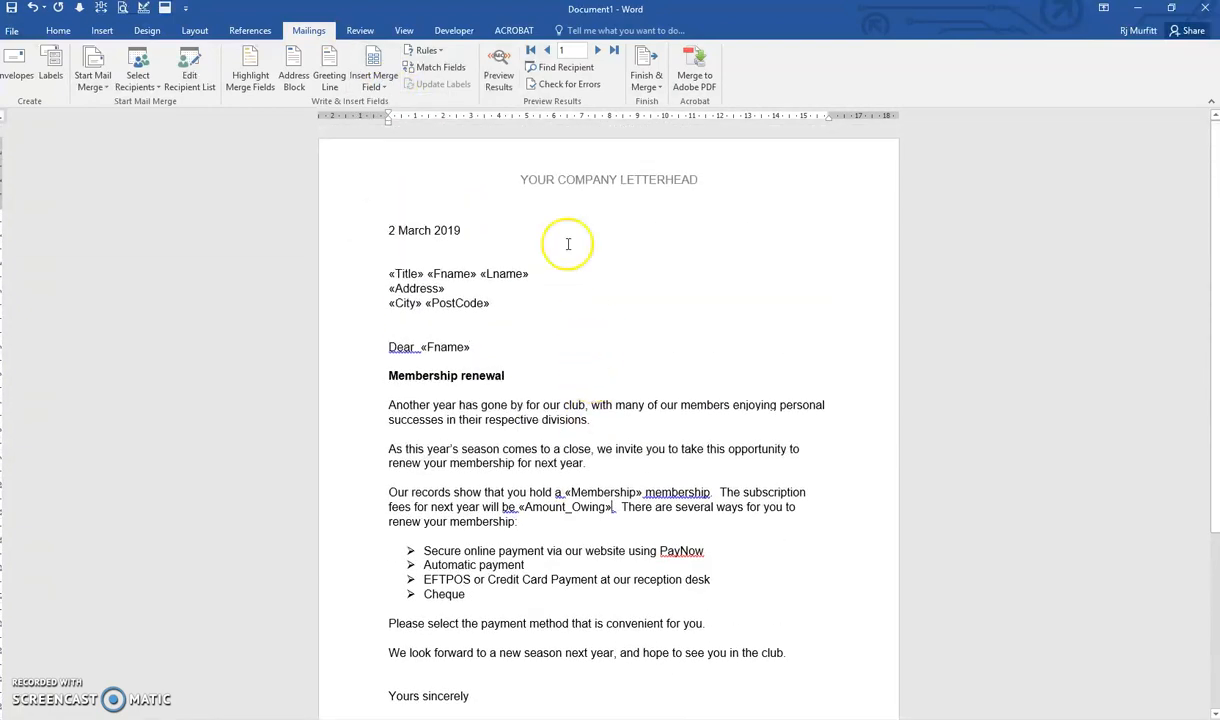
left_click(500, 82)
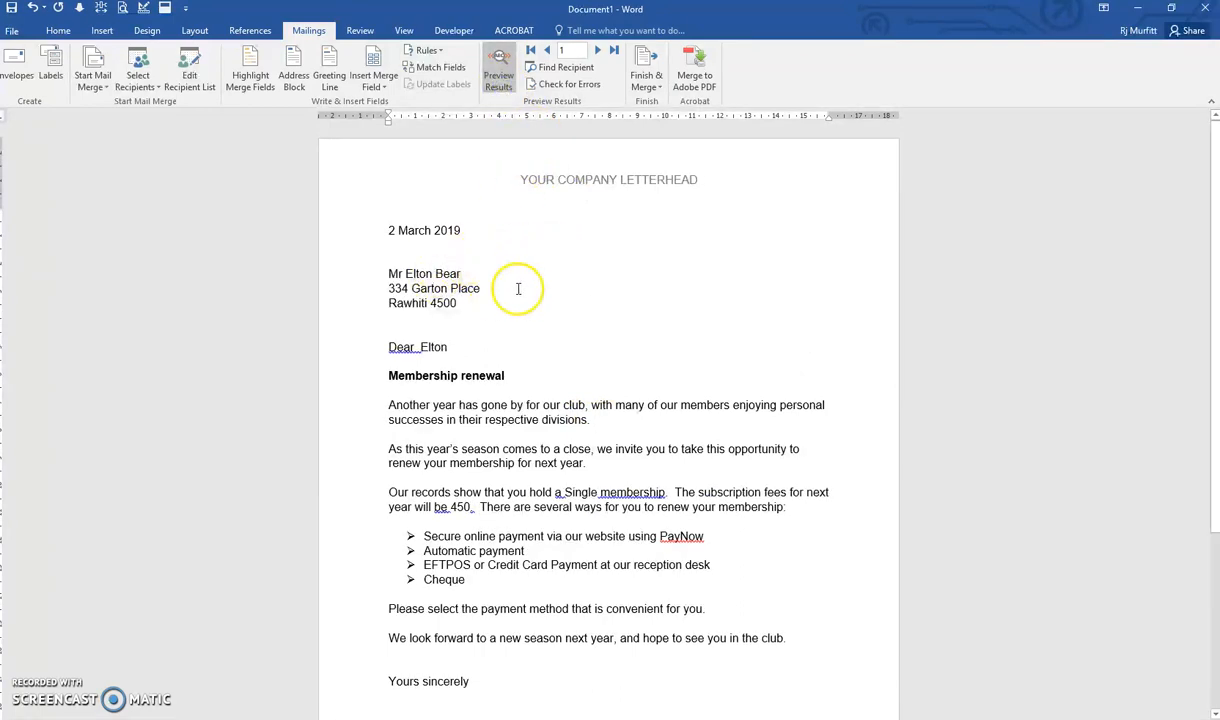
left_click(433, 347)
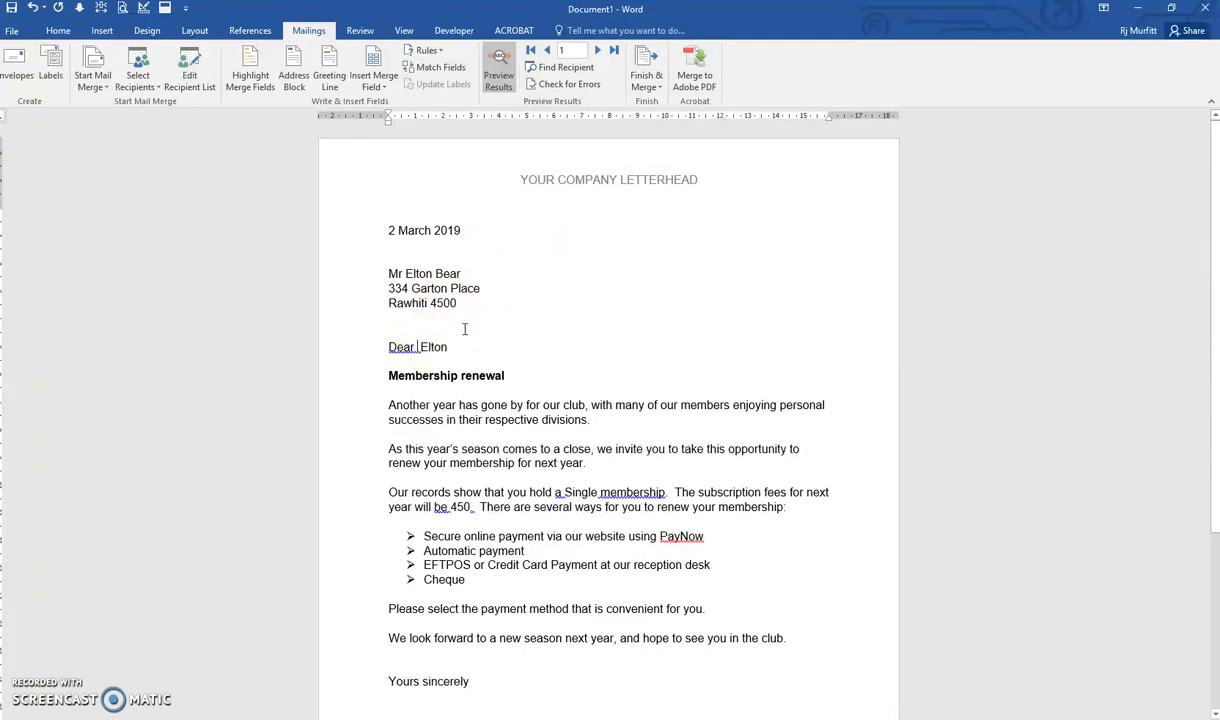
key("BackSpace")
Add a $ sign in front of the amount owing in the fees sentence.
scroll(498, 347, "down", 3)
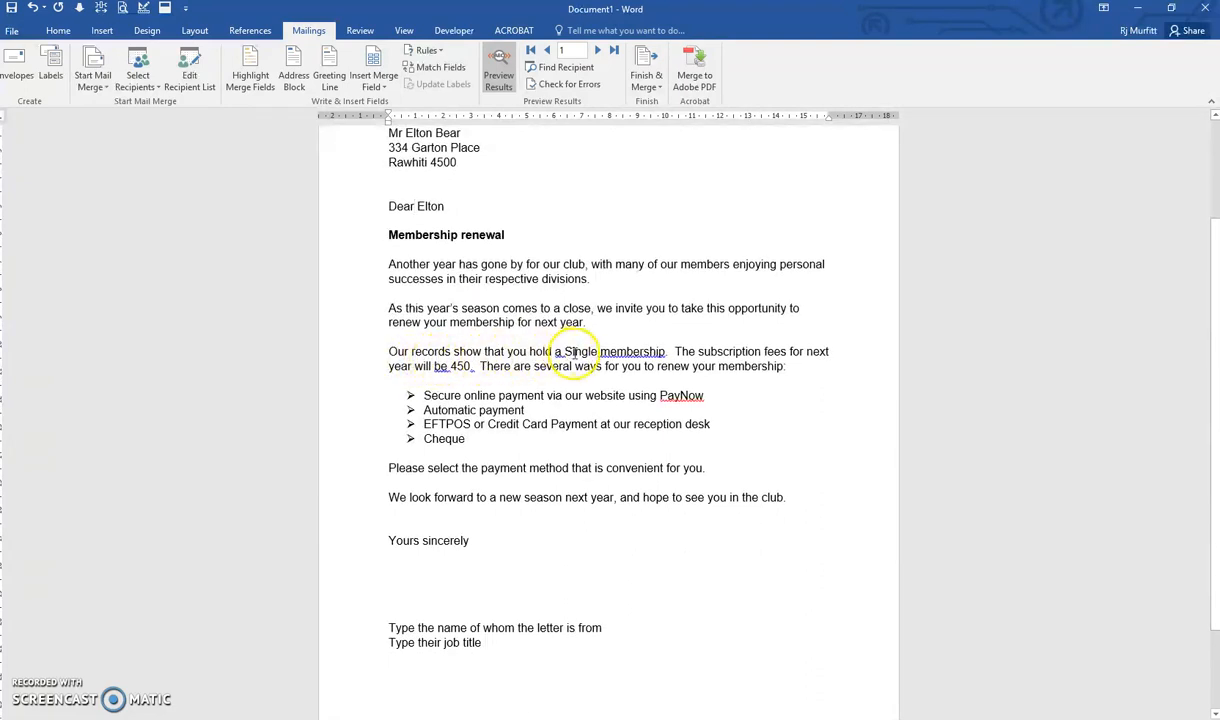
left_click(452, 366)
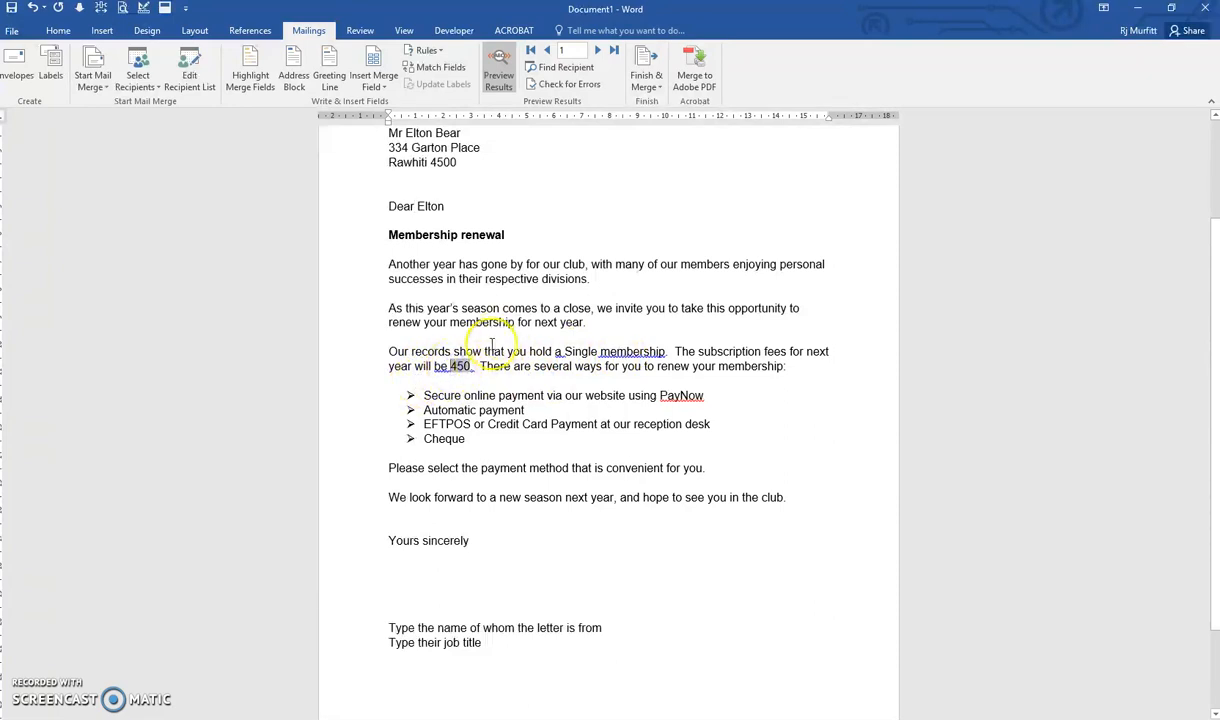
type("$")
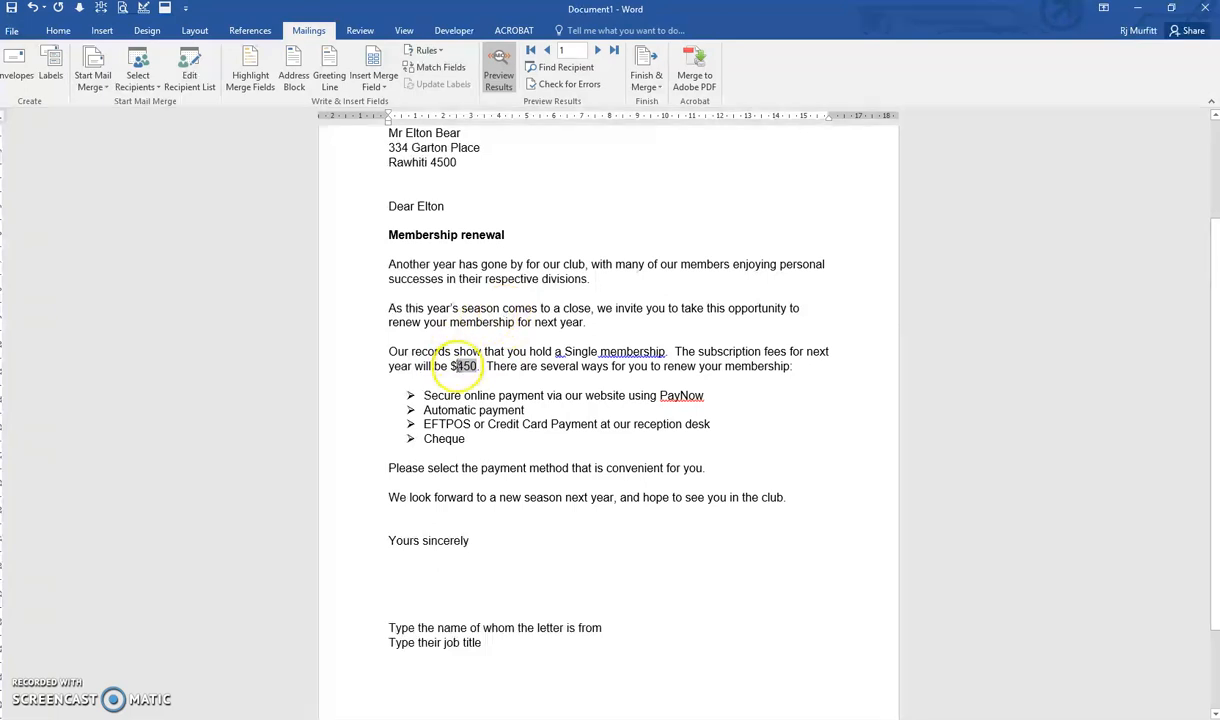
scroll(528, 500, "down", 2)
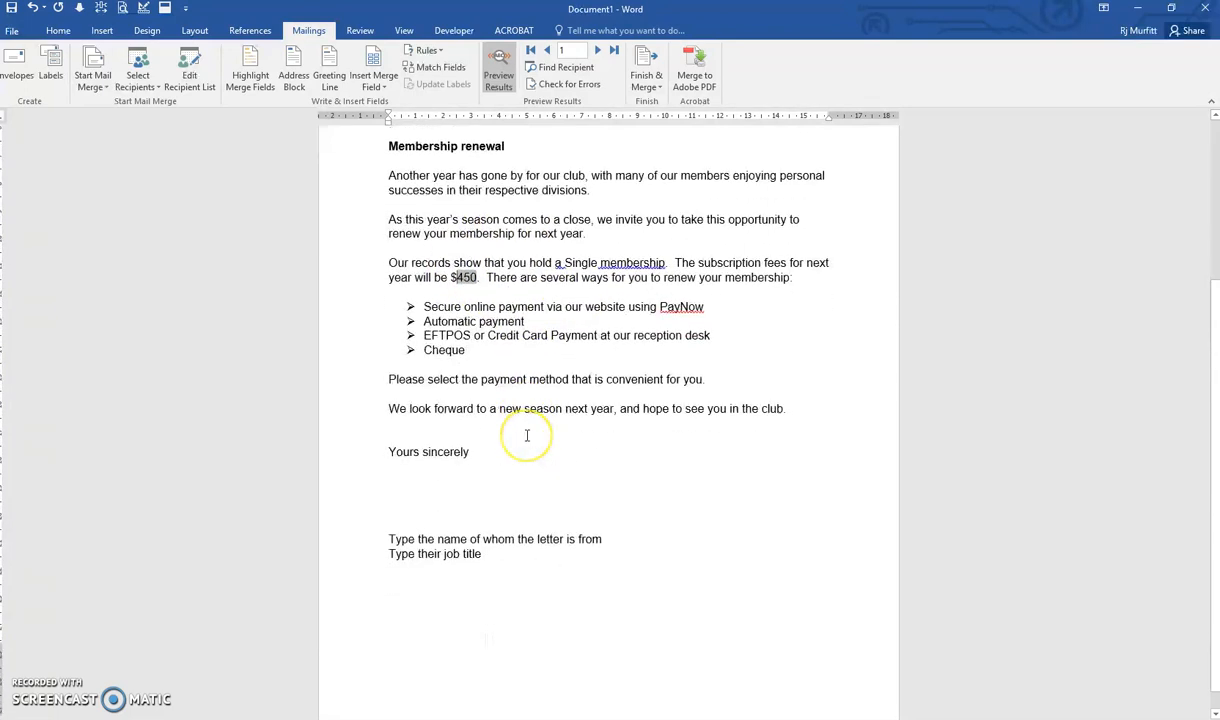
scroll(527, 436, "down", 1)
scroll(527, 436, "up", 2)
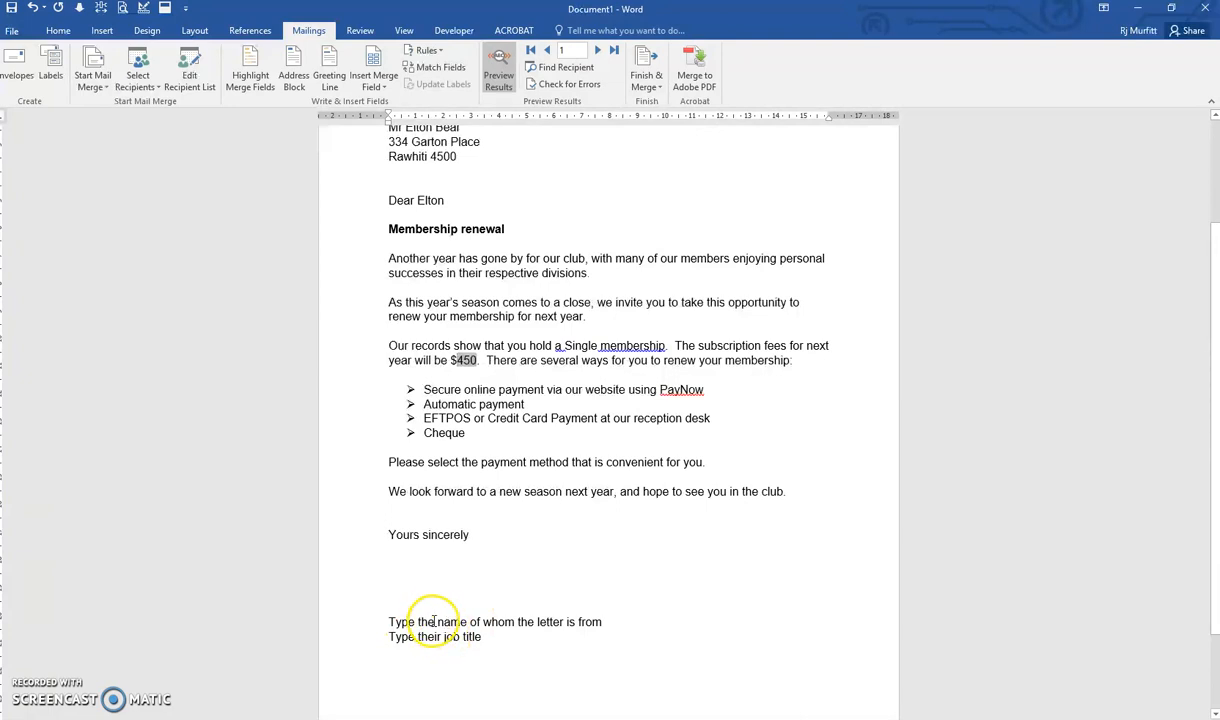
scroll(462, 644, "up", 3)
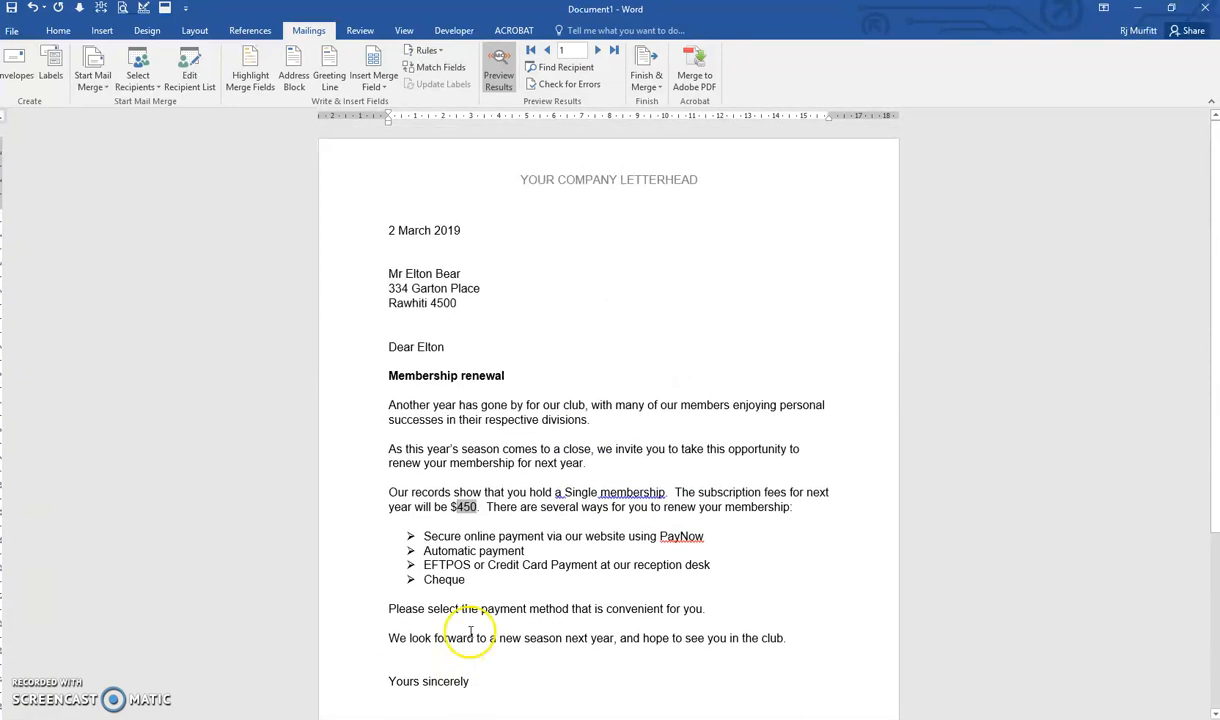
Switch off the results preview and merge all records into a new document of individual letters.
left_click(498, 76)
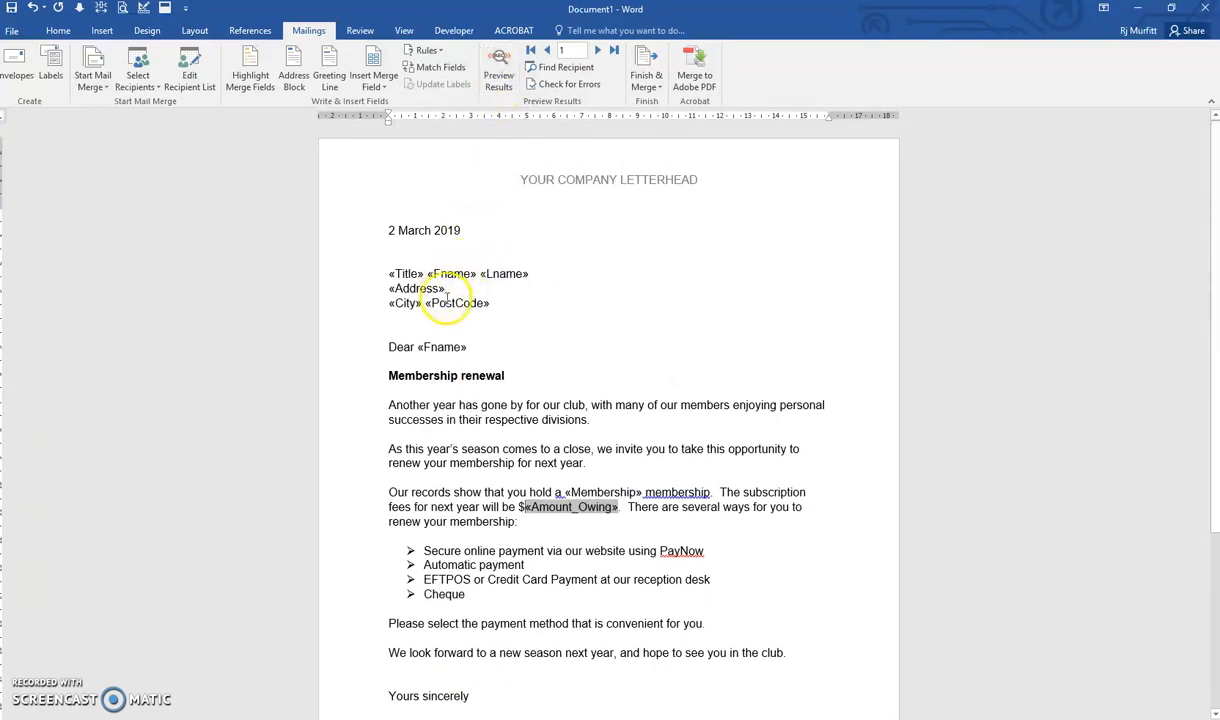
left_click(501, 303)
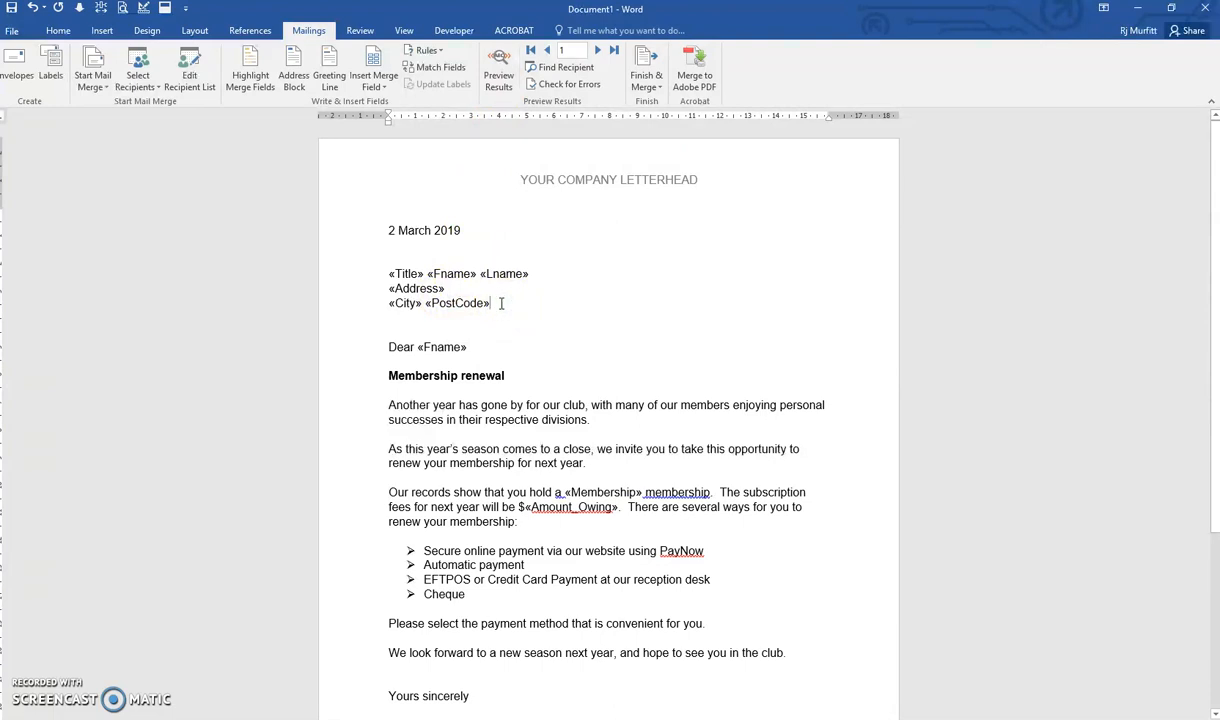
left_click(646, 78)
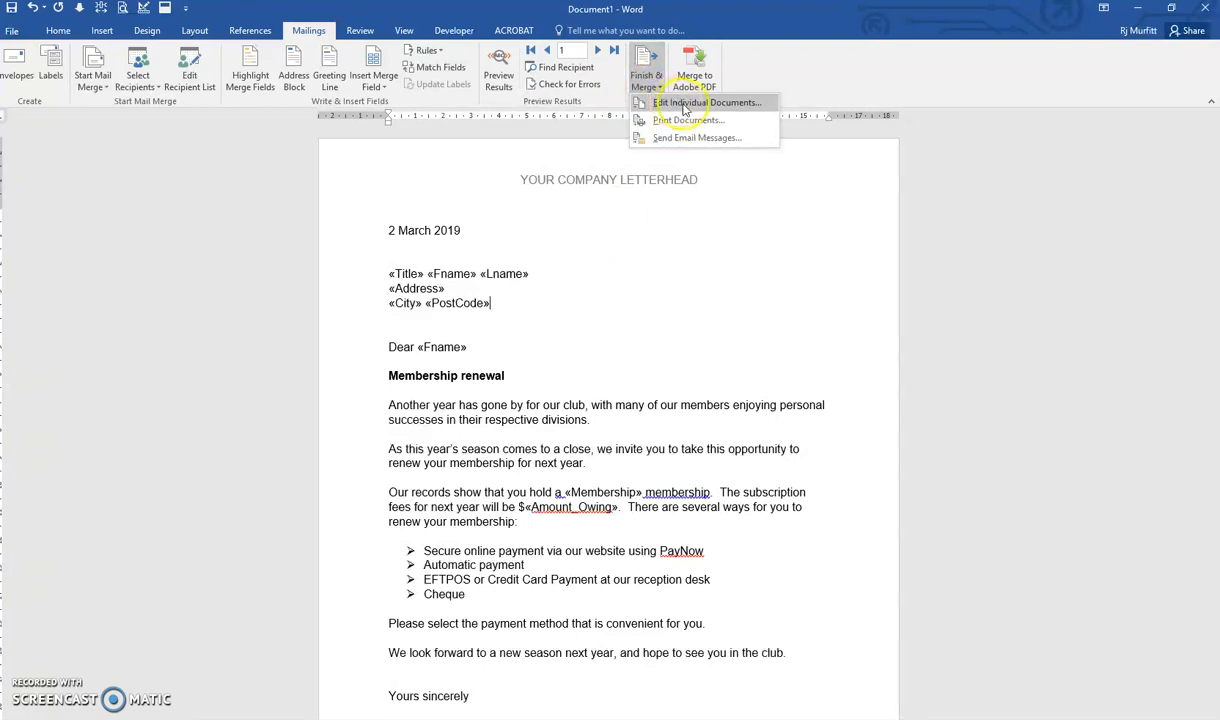
left_click(679, 104)
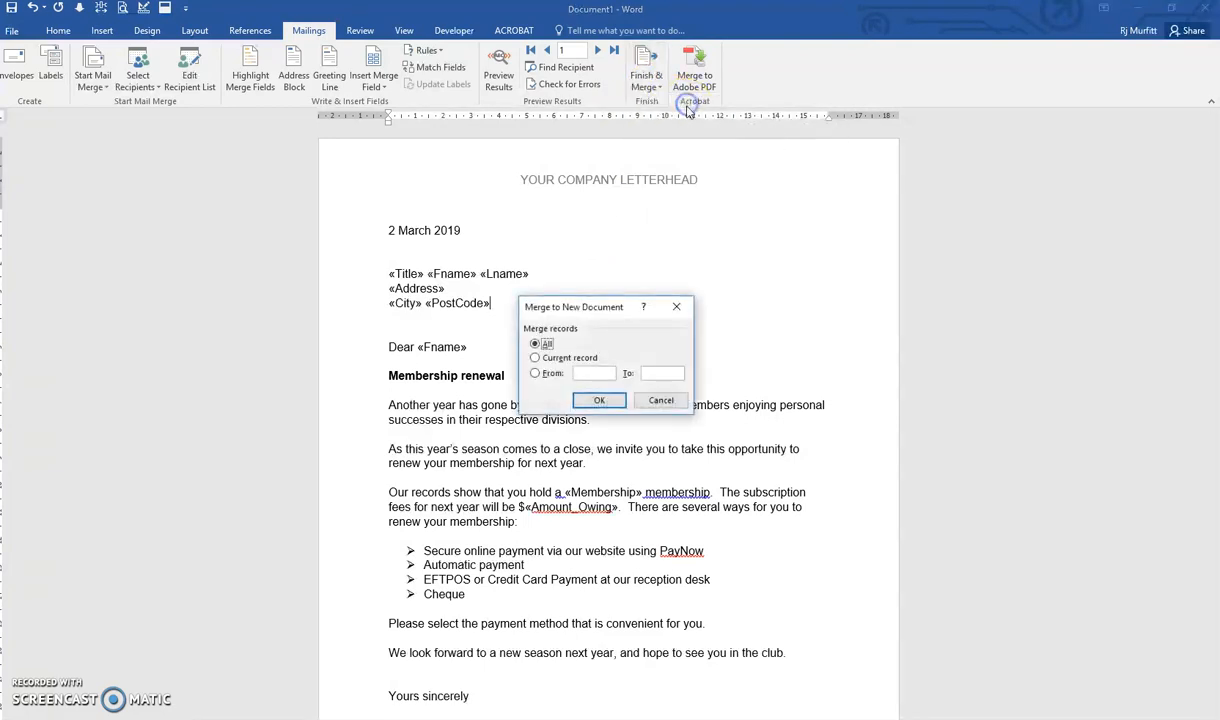
left_click(599, 400)
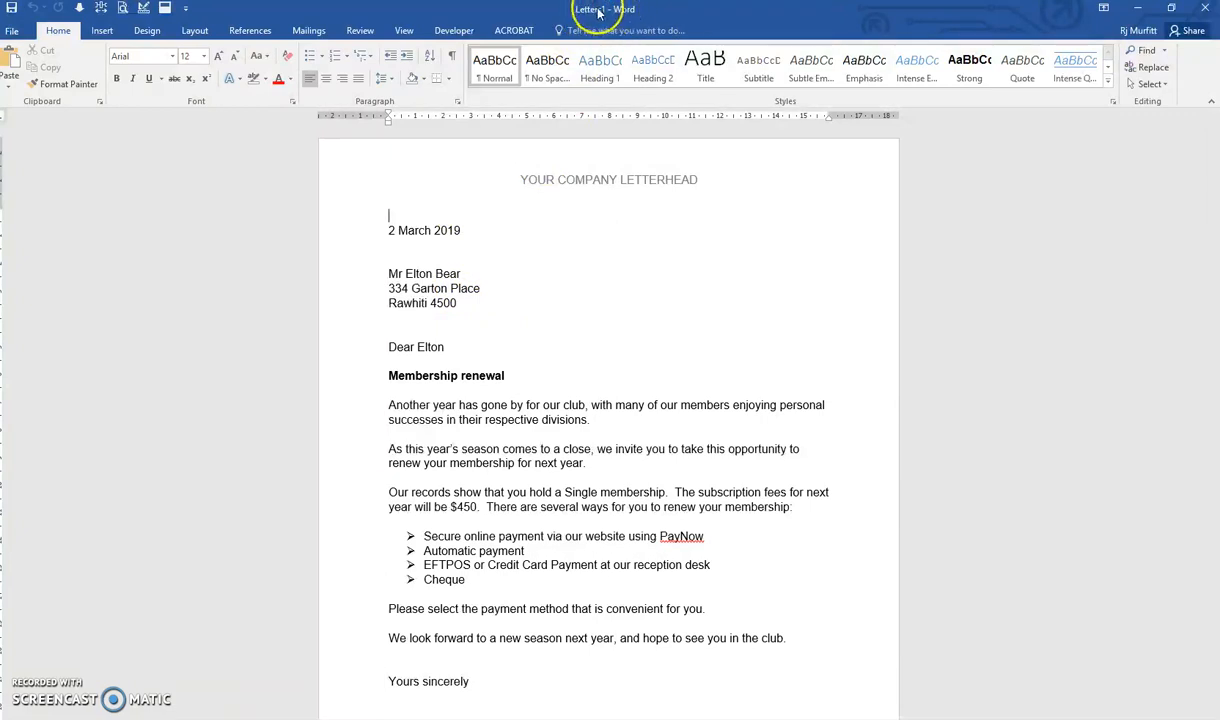
Scroll through the merged letters to review each recipient's personalised details.
scroll(216, 570, "down", 2)
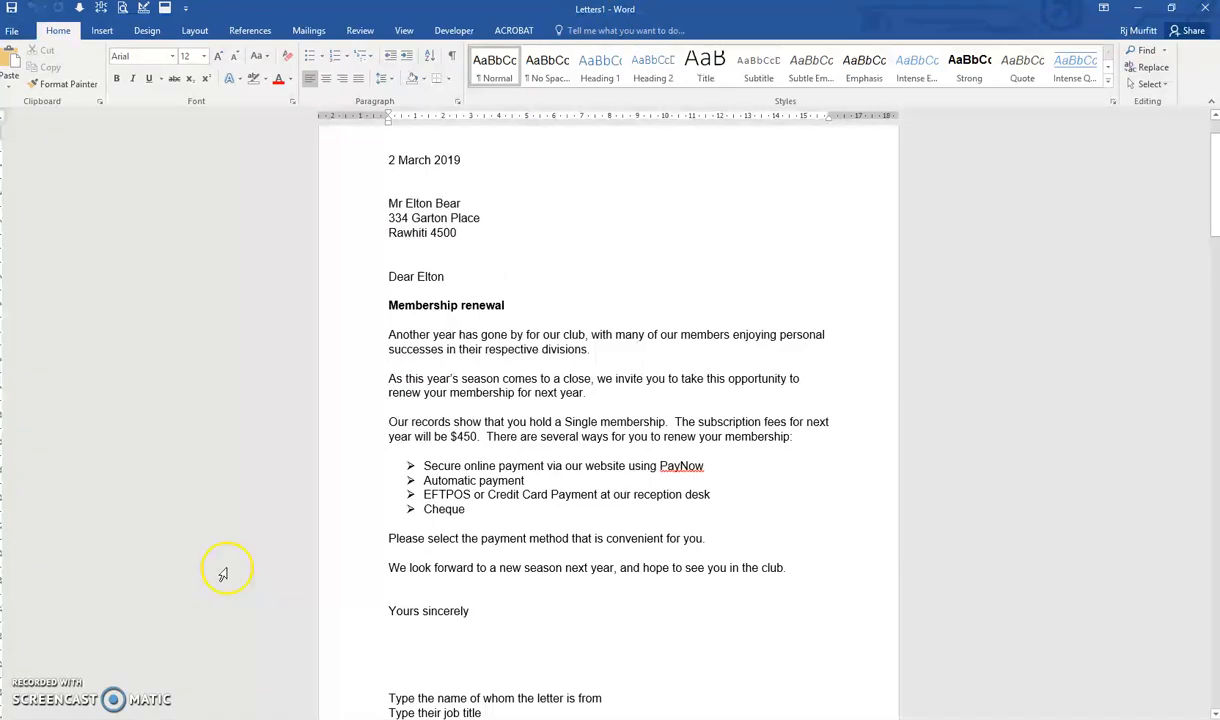
scroll(223, 574, "down", 15)
scroll(545, 380, "down", 20)
scroll(528, 407, "down", 14)
scroll(528, 407, "down", 12)
scroll(528, 407, "up", 20)
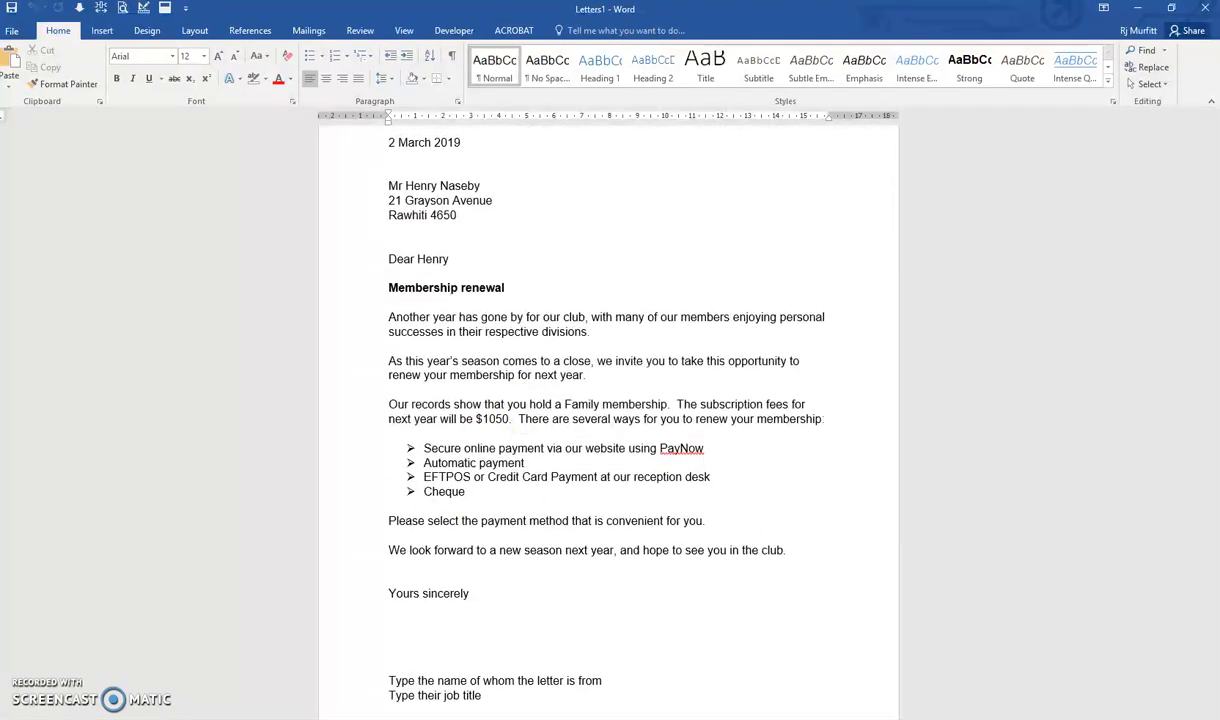